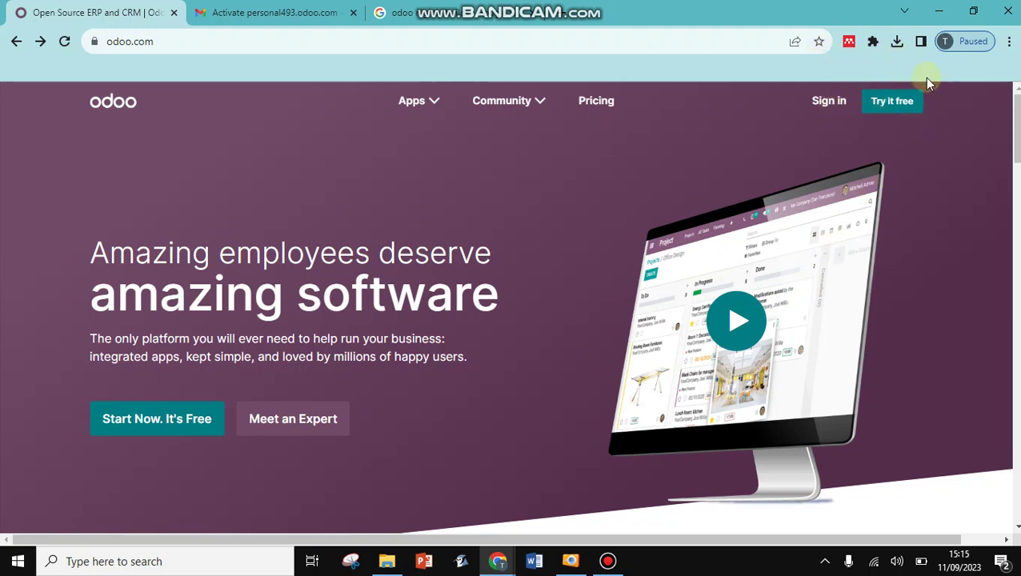
Step: Start a free Odoo trial and look through the apps offered in the Website, Sales, Operations and Manufacturing categories
left_click(885, 106)
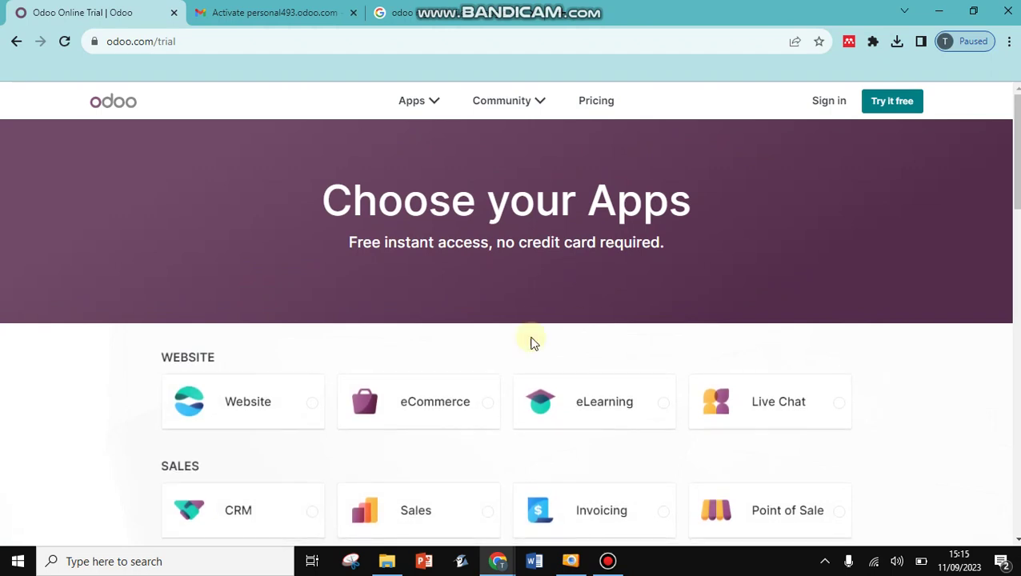
scroll(696, 371, "down", 4)
scroll(721, 349, "up", 4)
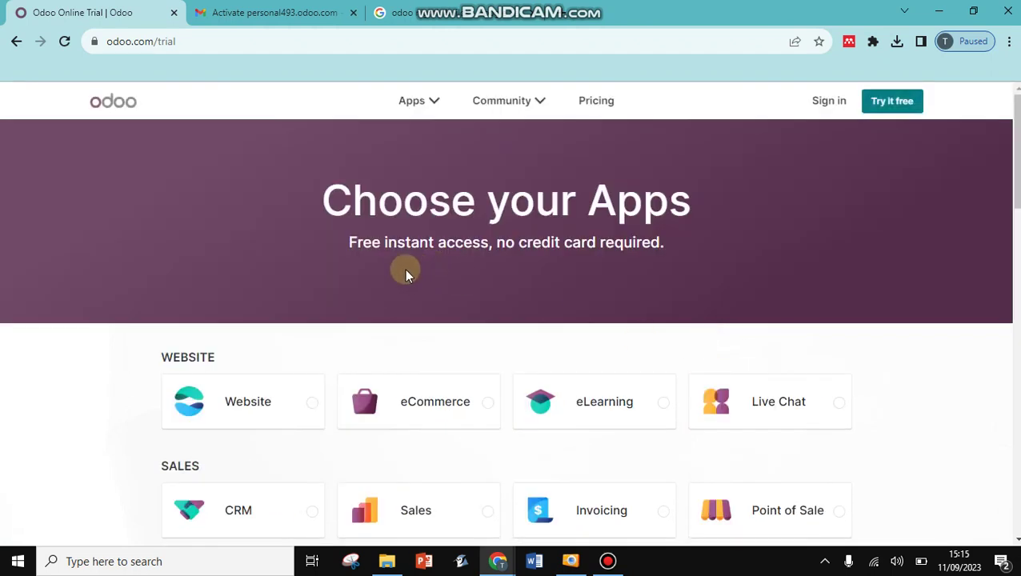
scroll(406, 275, "down", 2)
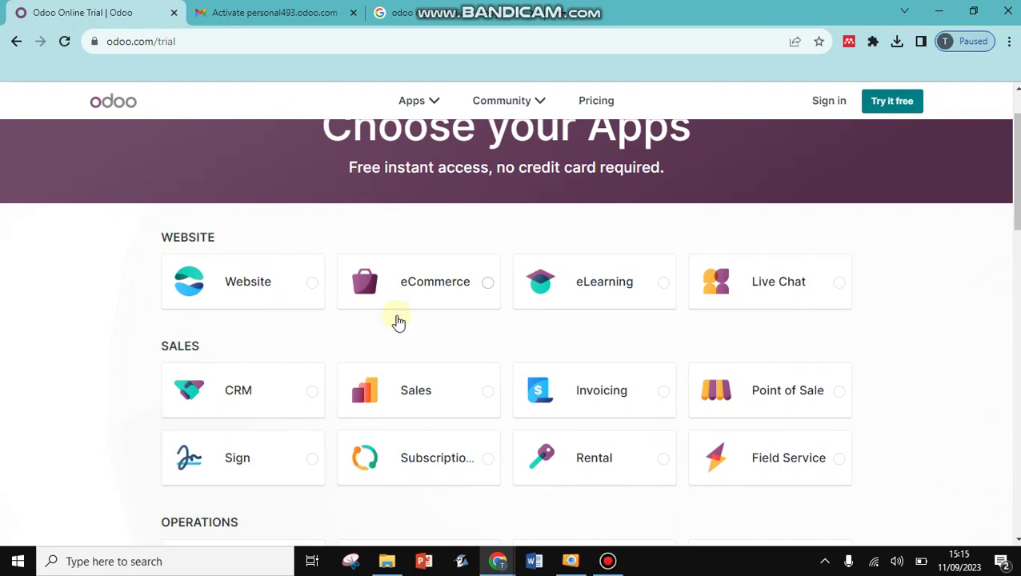
scroll(380, 312, "down", 2)
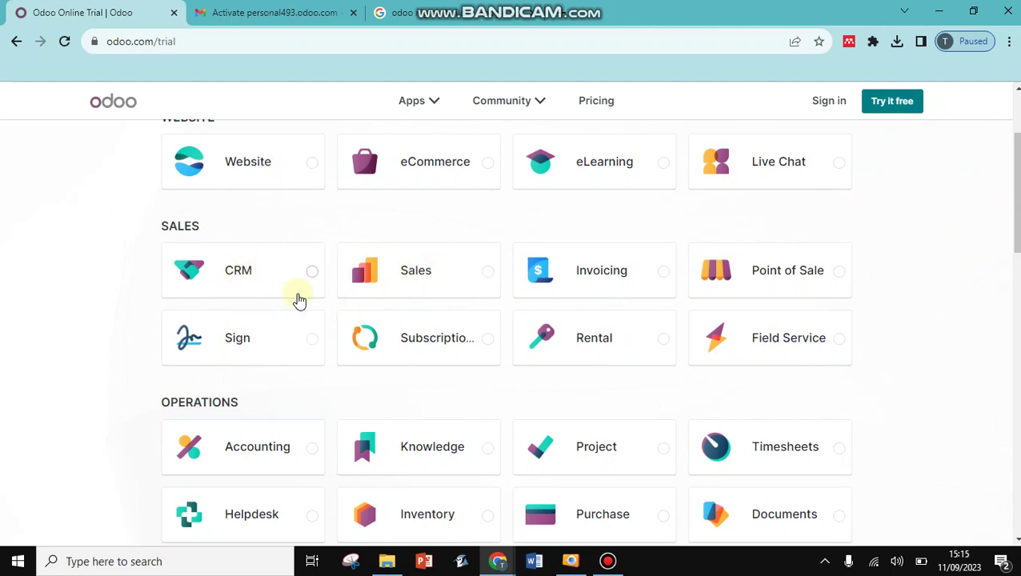
scroll(317, 340, "down", 1)
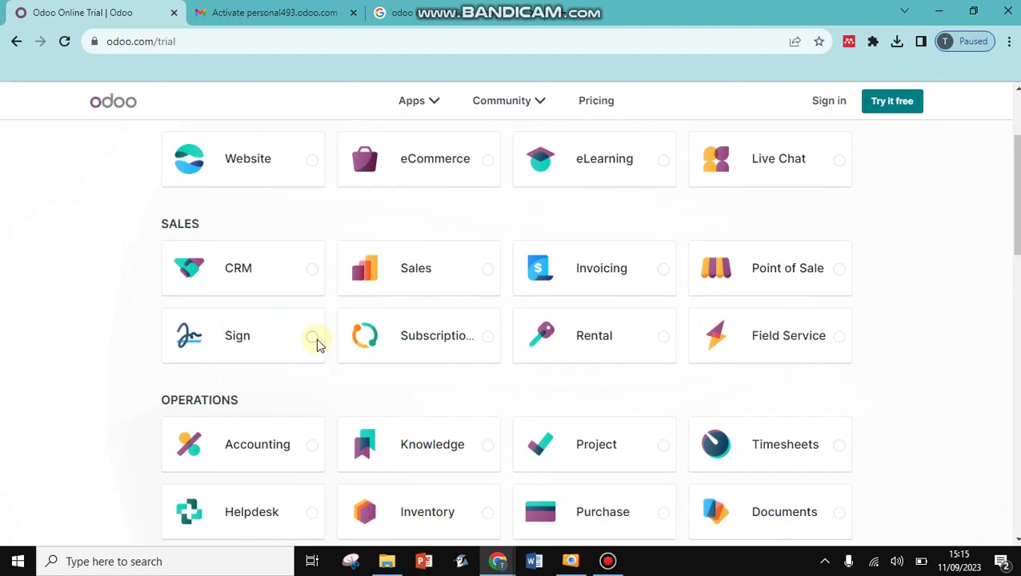
scroll(317, 344, "up", 3)
scroll(324, 336, "down", 4)
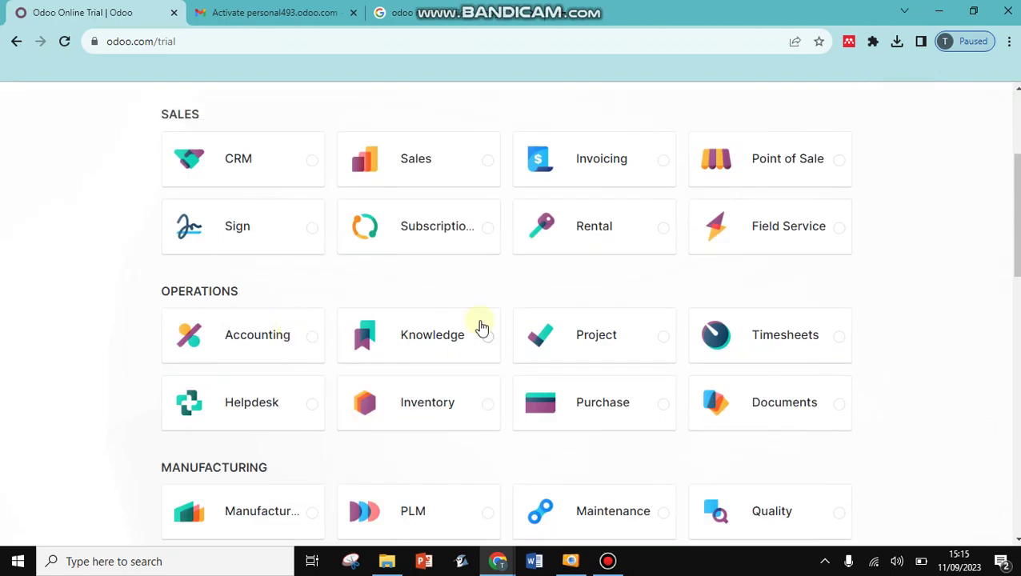
scroll(440, 312, "down", 1)
scroll(304, 273, "up", 5)
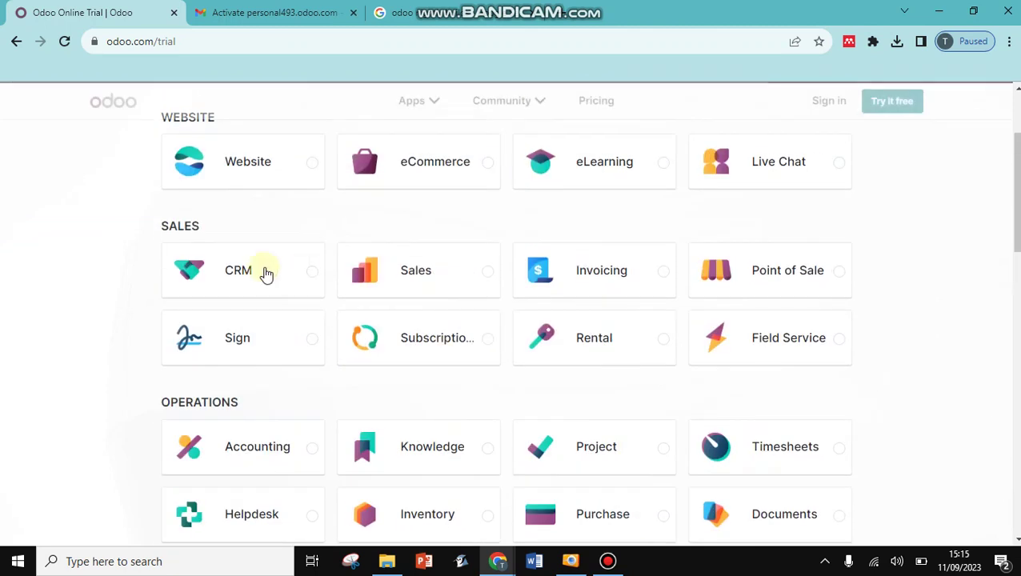
scroll(408, 383, "down", 2)
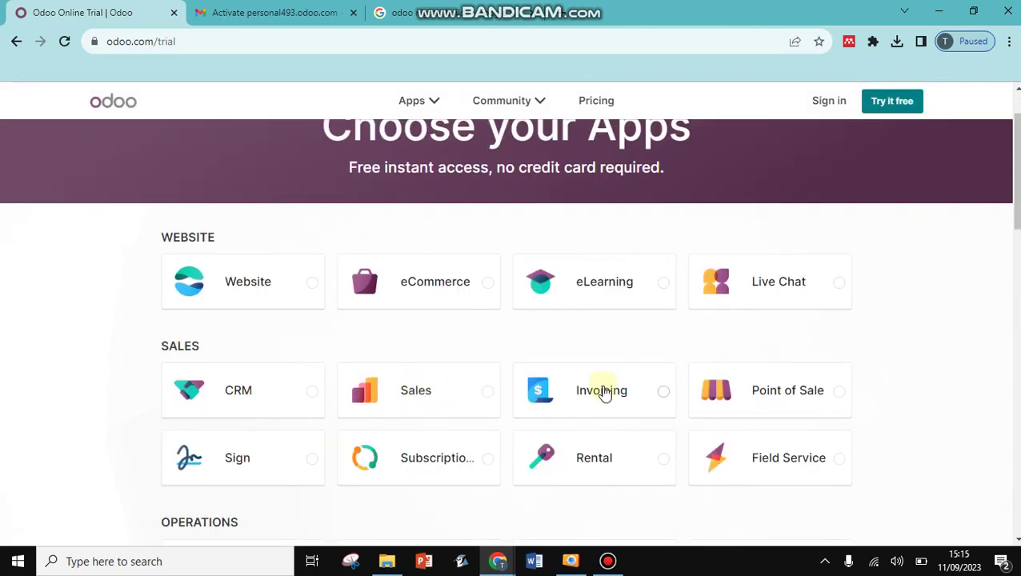
scroll(399, 344, "down", 2)
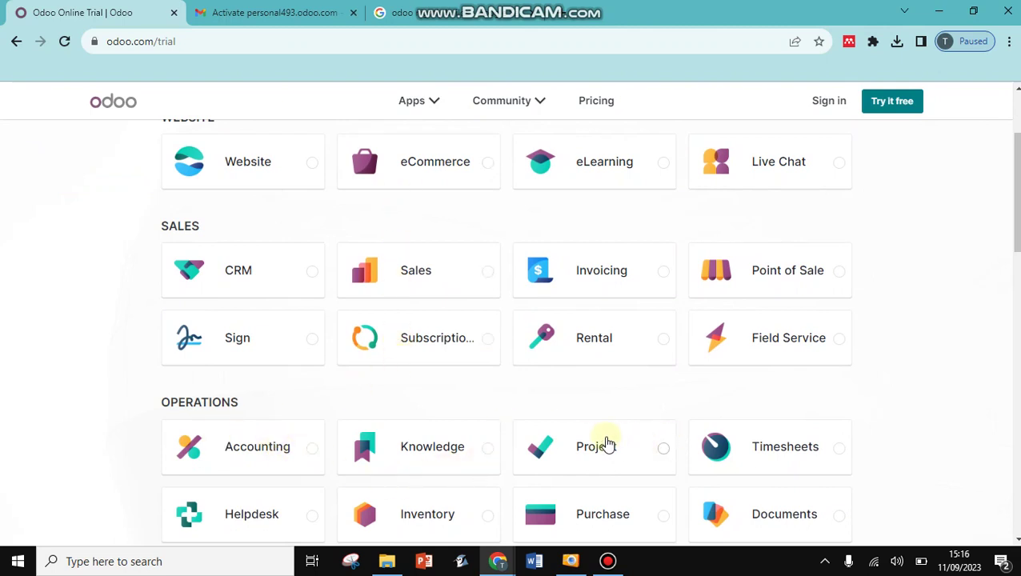
scroll(352, 411, "down", 3)
scroll(352, 411, "down", 15)
scroll(356, 412, "up", 5)
scroll(356, 412, "up", 10)
scroll(360, 413, "down", 4)
scroll(392, 421, "up", 3)
scroll(393, 423, "up", 8)
scroll(406, 392, "down", 3)
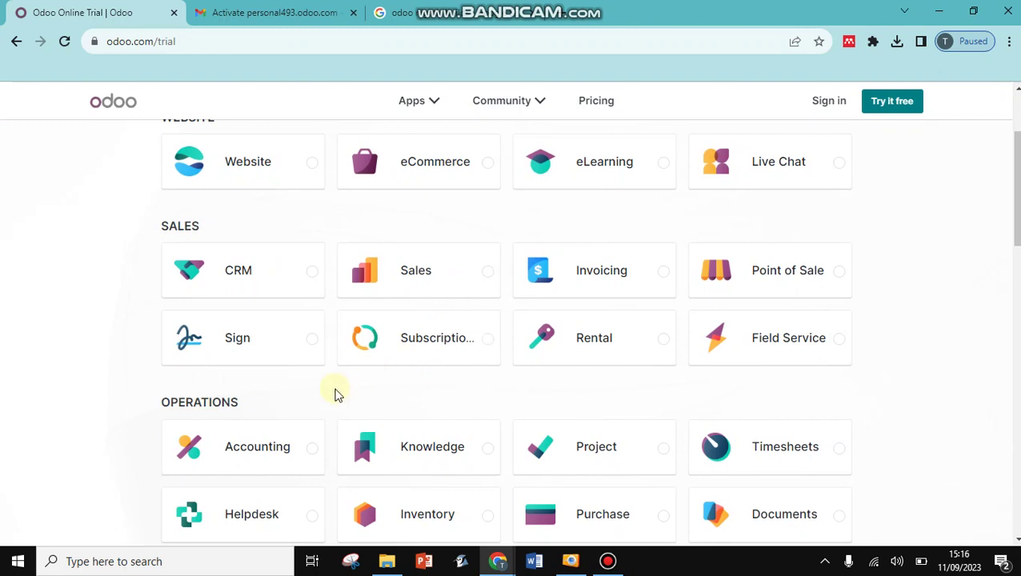
scroll(336, 360, "down", 2)
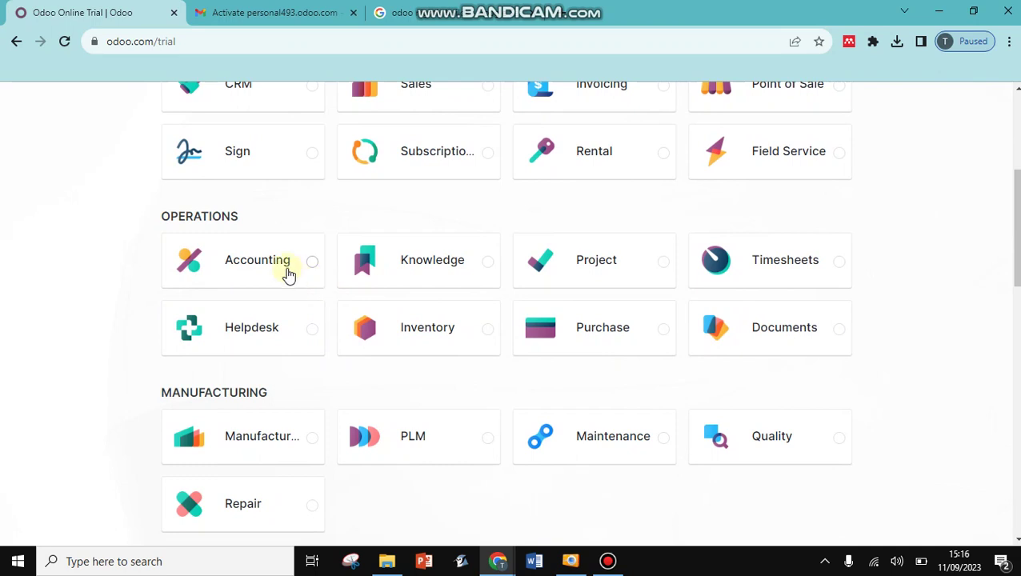
scroll(729, 272, "up", 2)
scroll(346, 304, "down", 1)
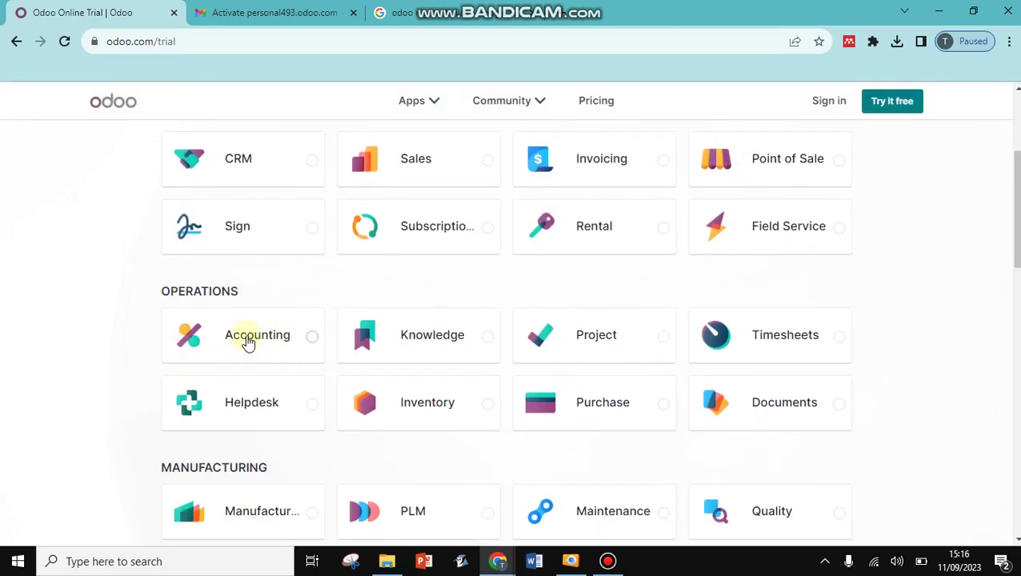
Step: Select the Accounting app for the trial and continue to the registration form
left_click(273, 333)
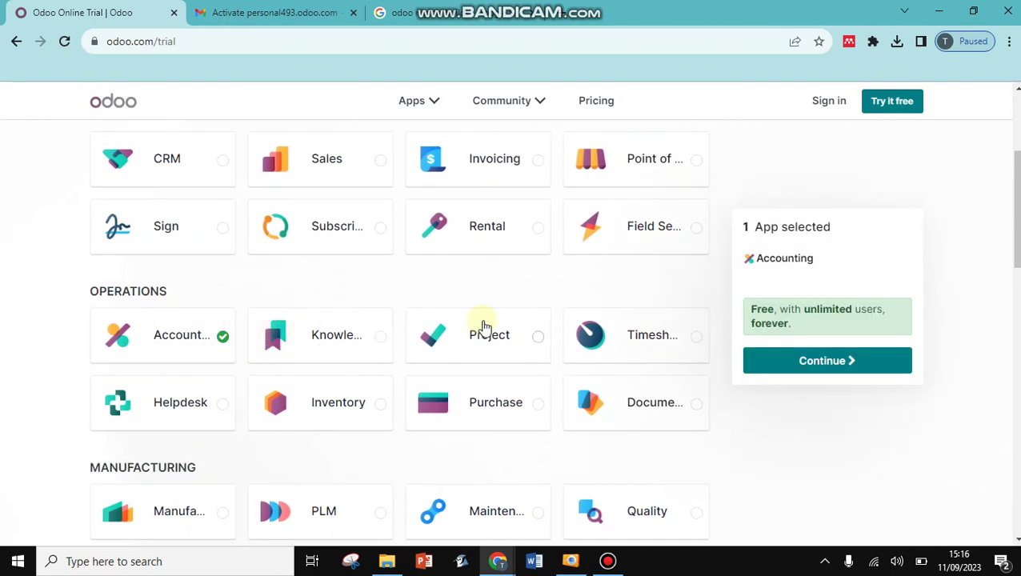
left_click(841, 364)
left_click(840, 364)
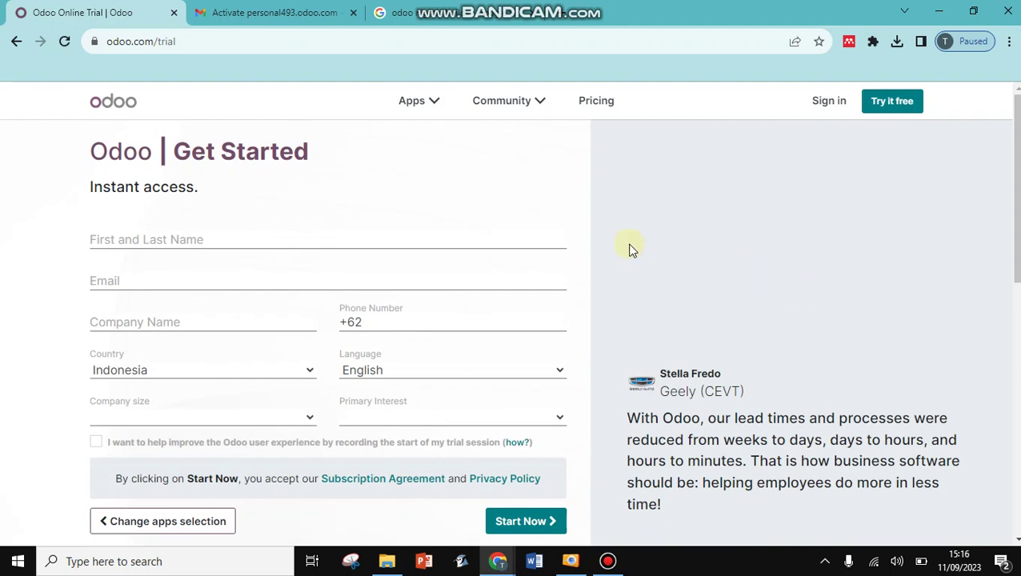
Step: Fill in the registrant's first and last name and the e-mail address using the saved entries
left_click(97, 241)
double_click(80, 226)
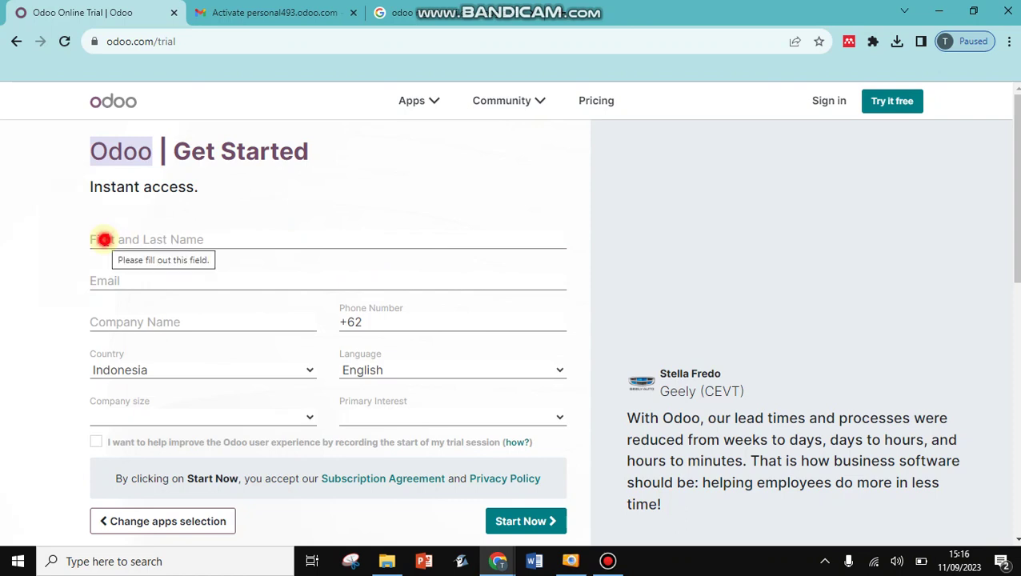
left_click(105, 240)
type("a")
left_click(201, 275)
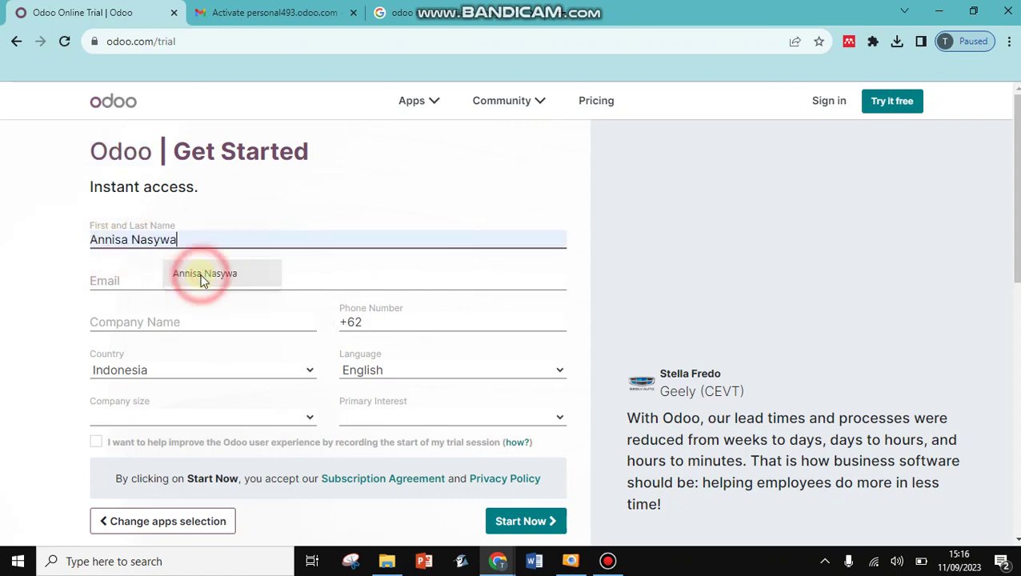
left_click(165, 276)
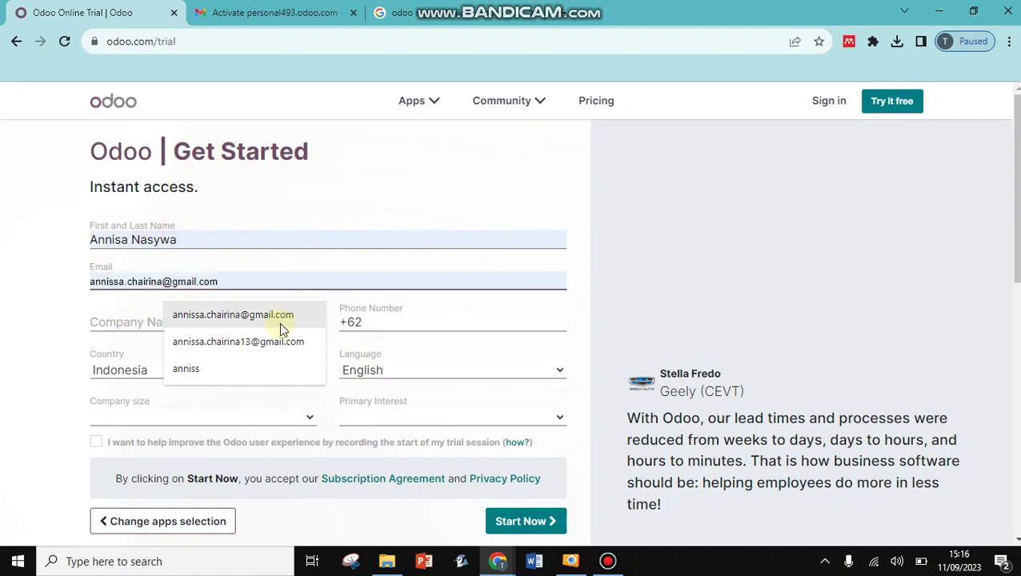
left_click(209, 313)
Step: Enter Personal as the company name and choose Indonesia as the country
left_click(120, 323)
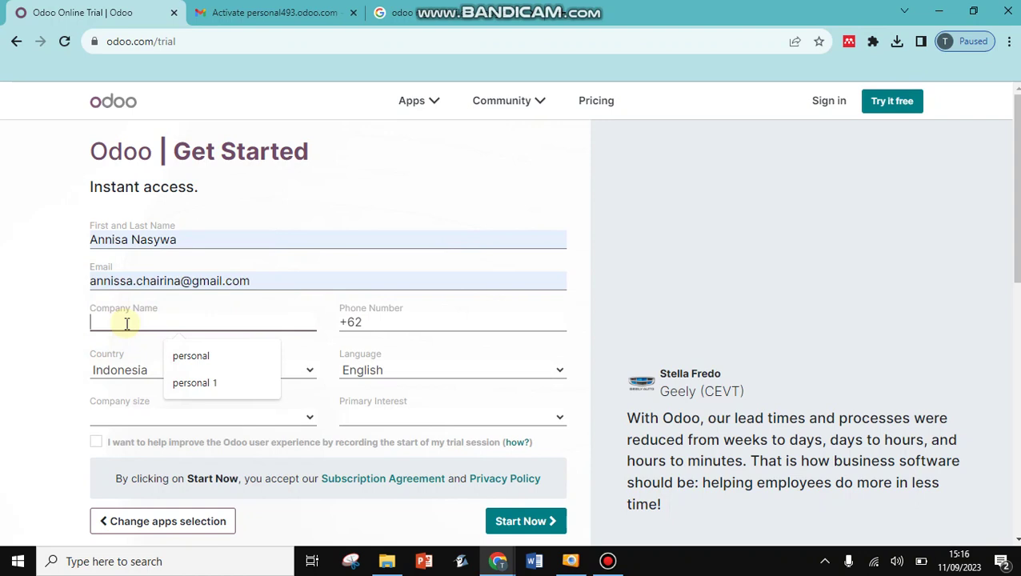
type("Personal")
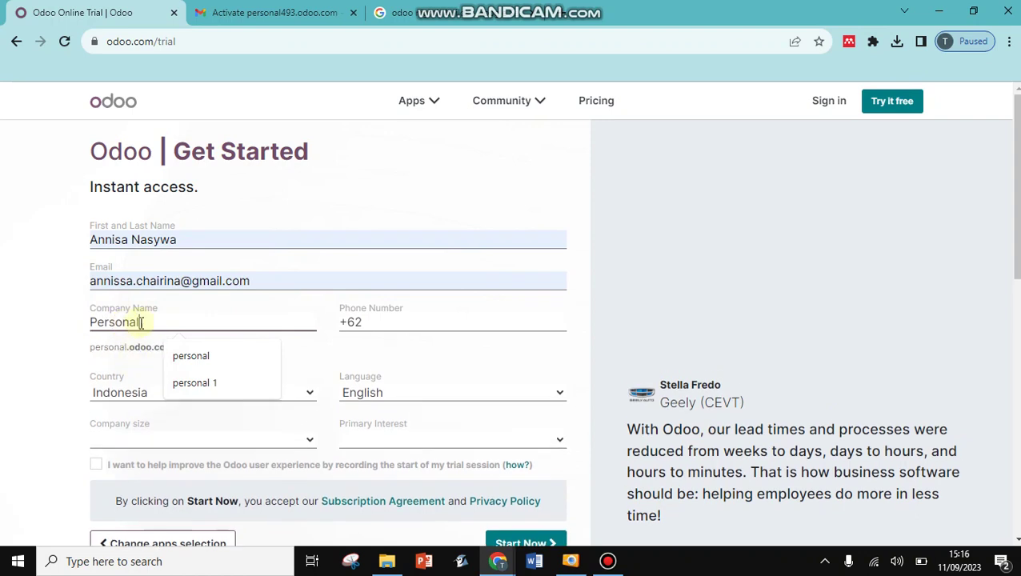
left_click(169, 393)
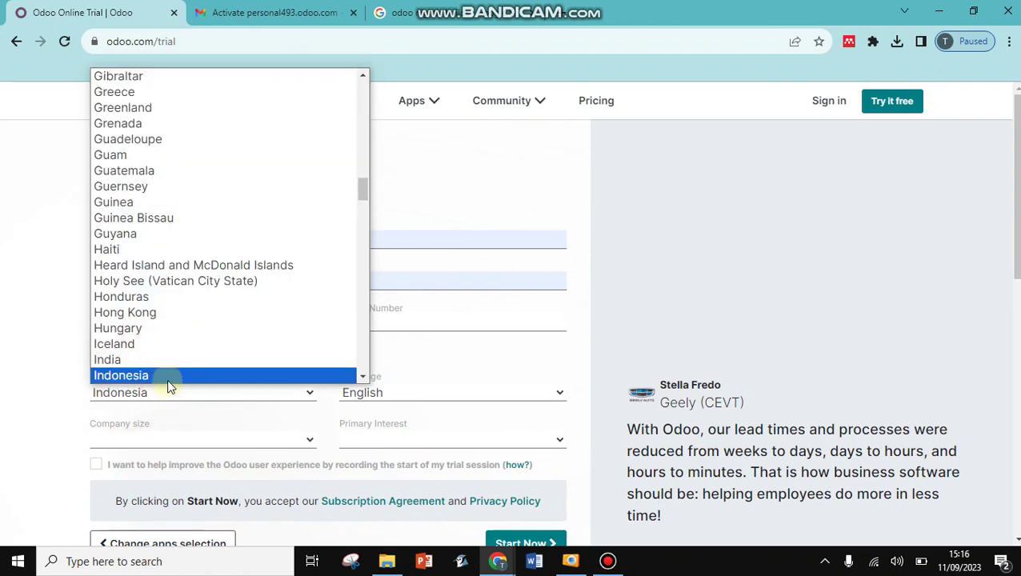
left_click(169, 382)
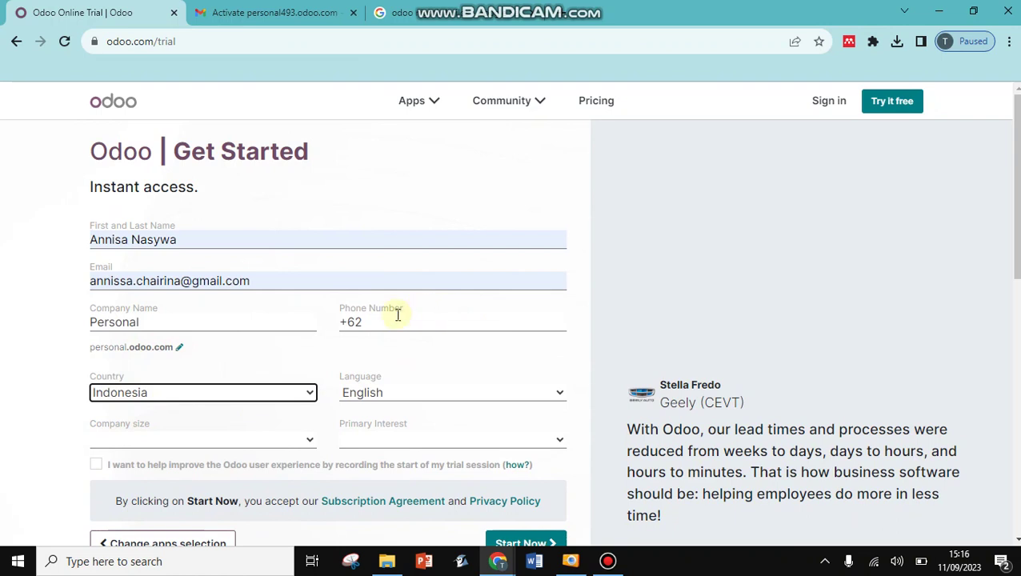
left_click(312, 358)
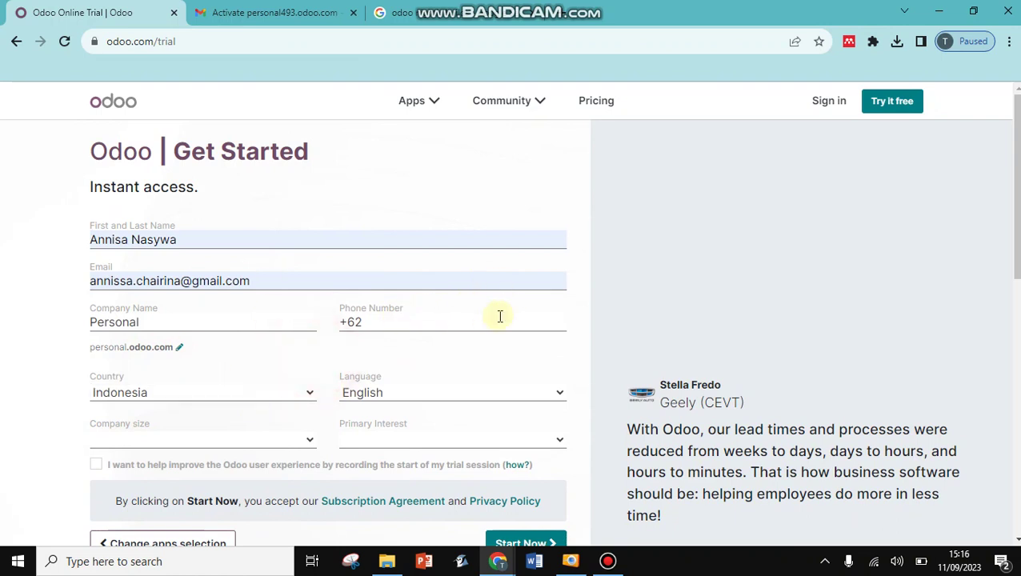
Step: Review the available languages and choose English for the trial
left_click(413, 394)
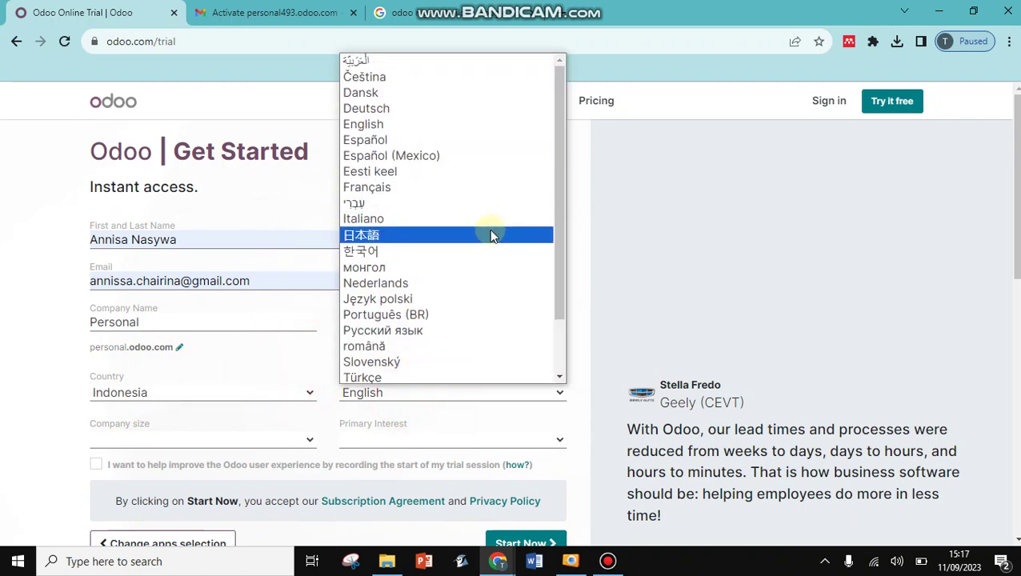
scroll(469, 288, "down", 2)
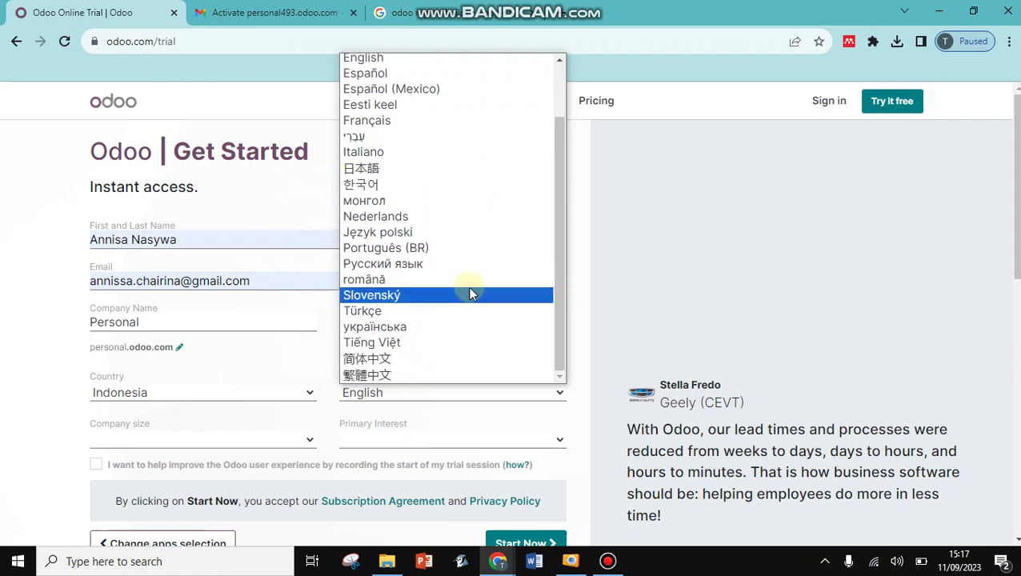
scroll(469, 290, "up", 2)
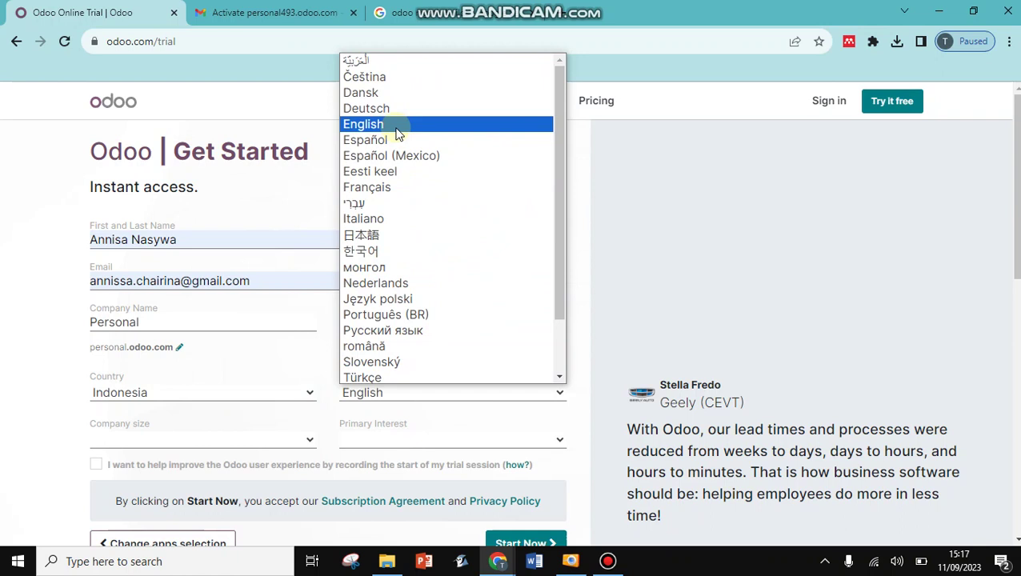
scroll(441, 144, "down", 2)
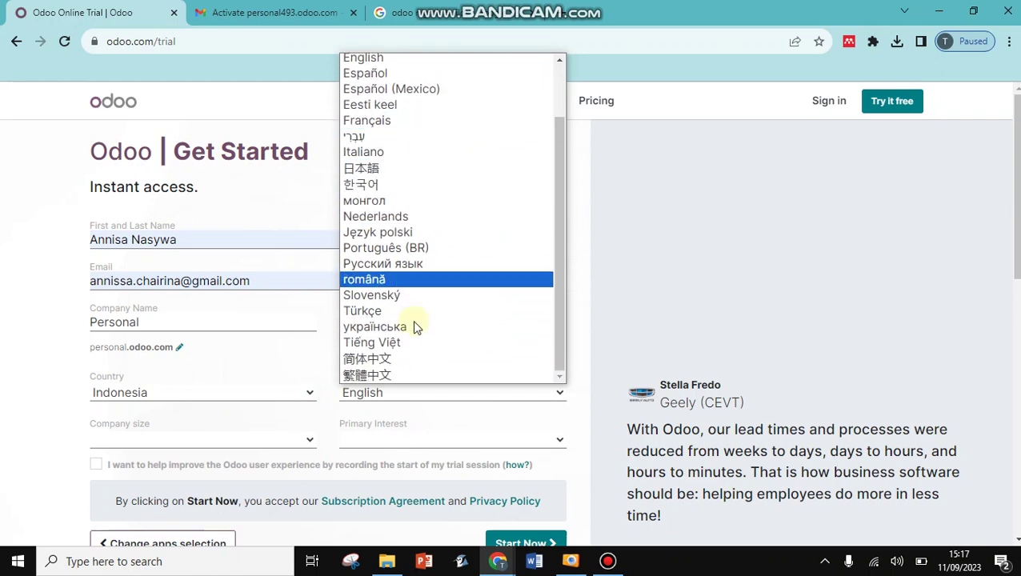
scroll(392, 264, "up", 2)
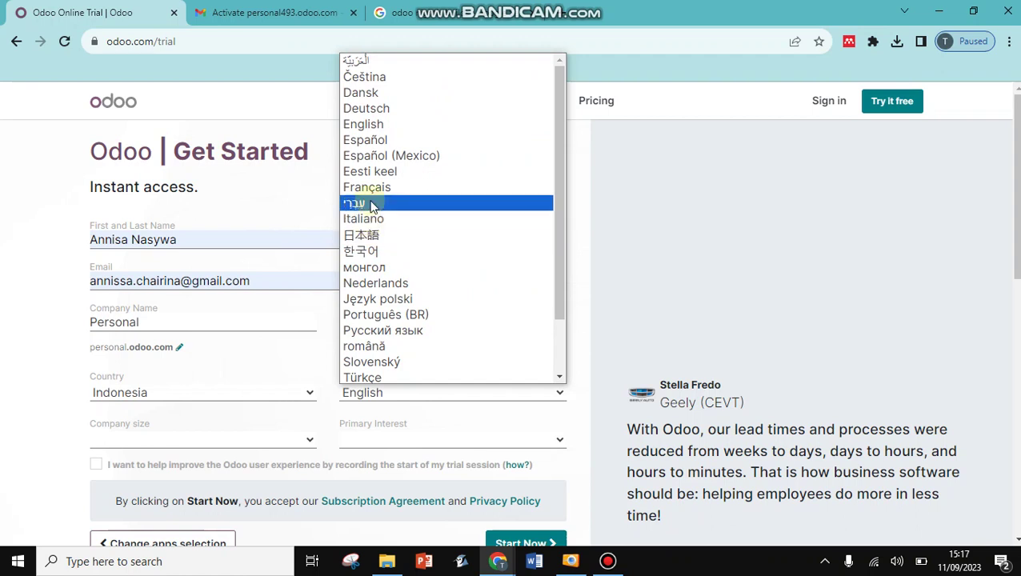
left_click(390, 127)
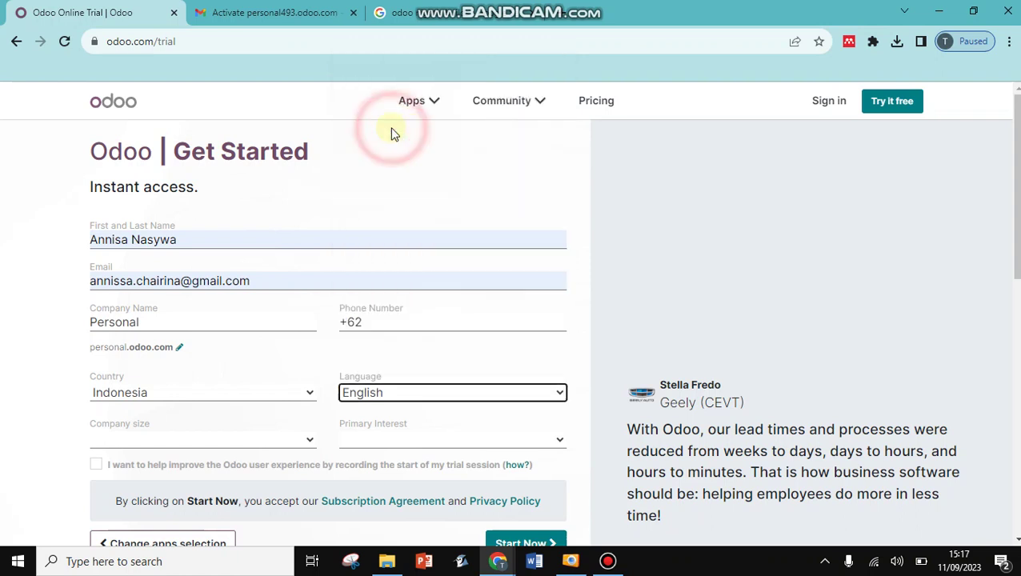
Step: Set the company size to < 5 employees
left_click(220, 439)
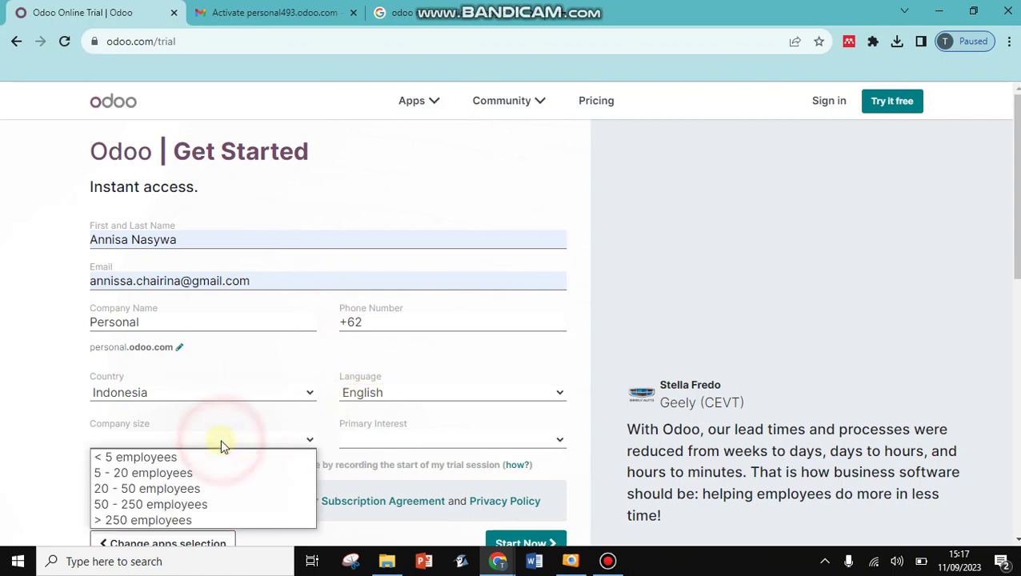
left_click(170, 458)
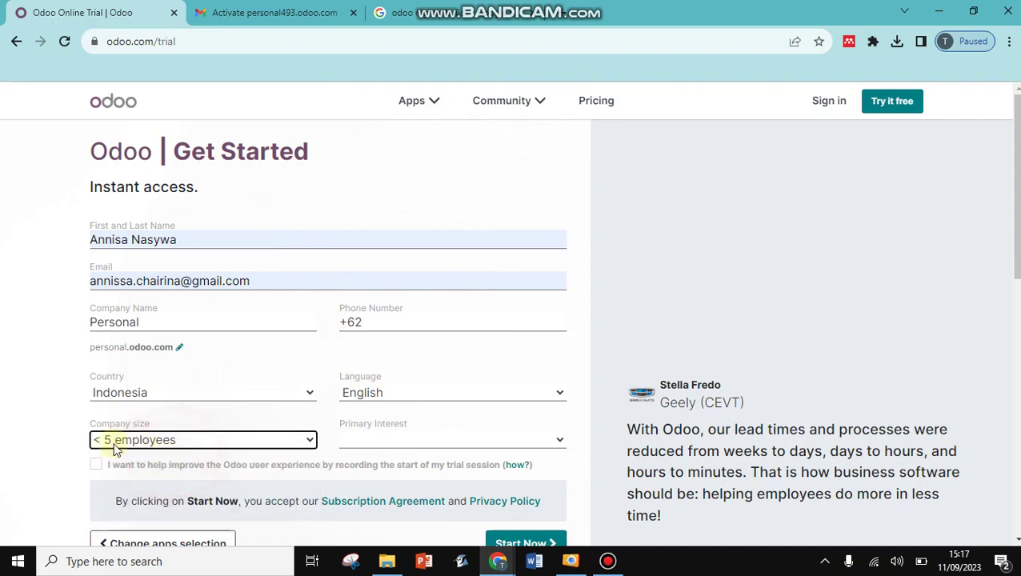
left_click(249, 440)
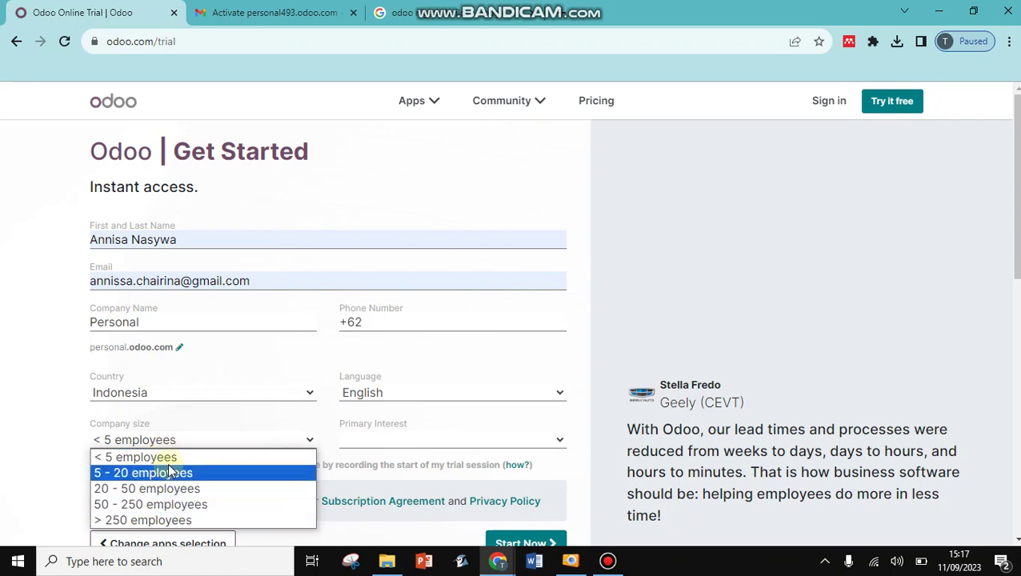
left_click(205, 439)
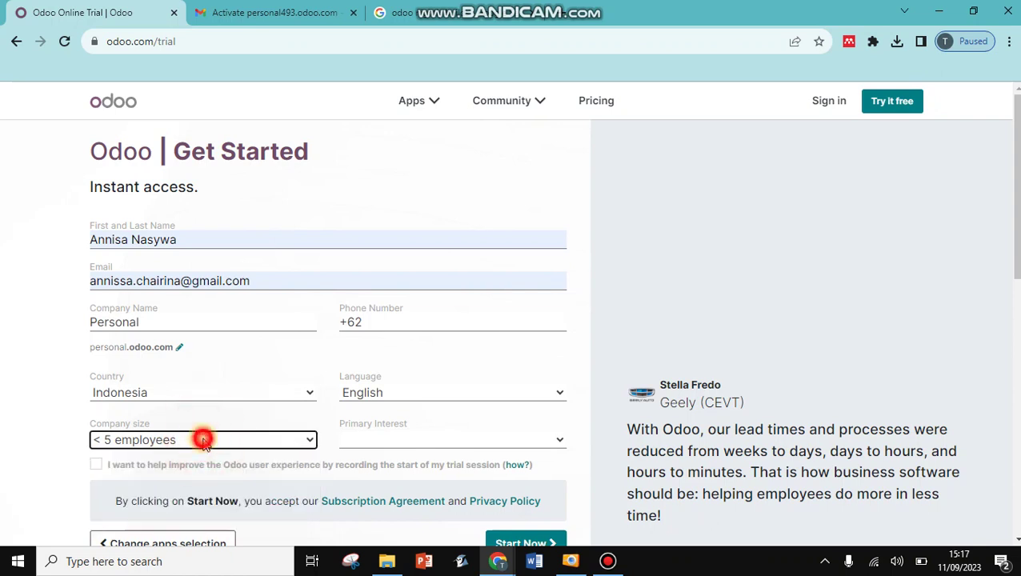
Step: Set the primary interest to I am a student and submit the form to start the trial
key("Tab")
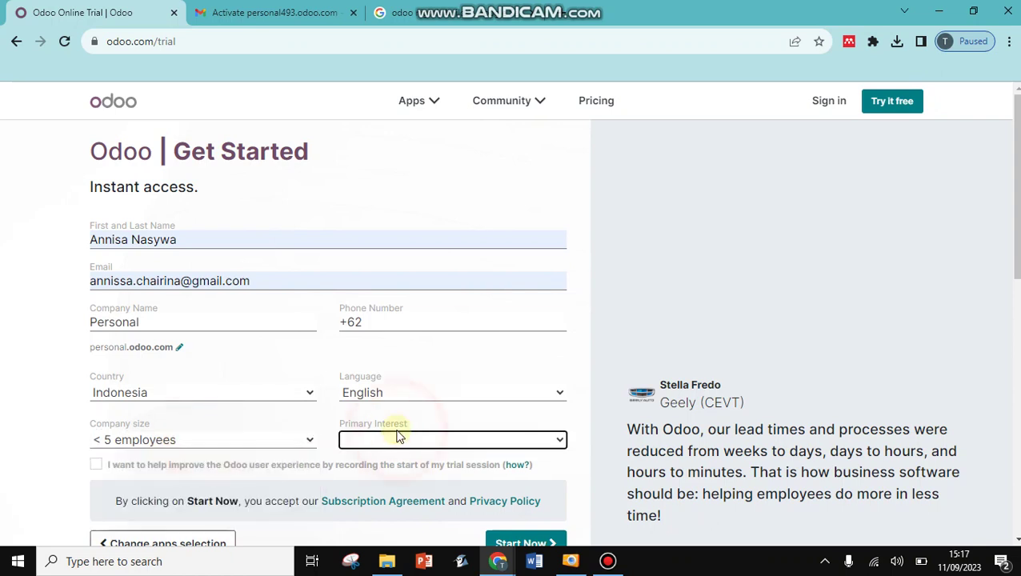
left_click(392, 443)
scroll(392, 443, "down", 1)
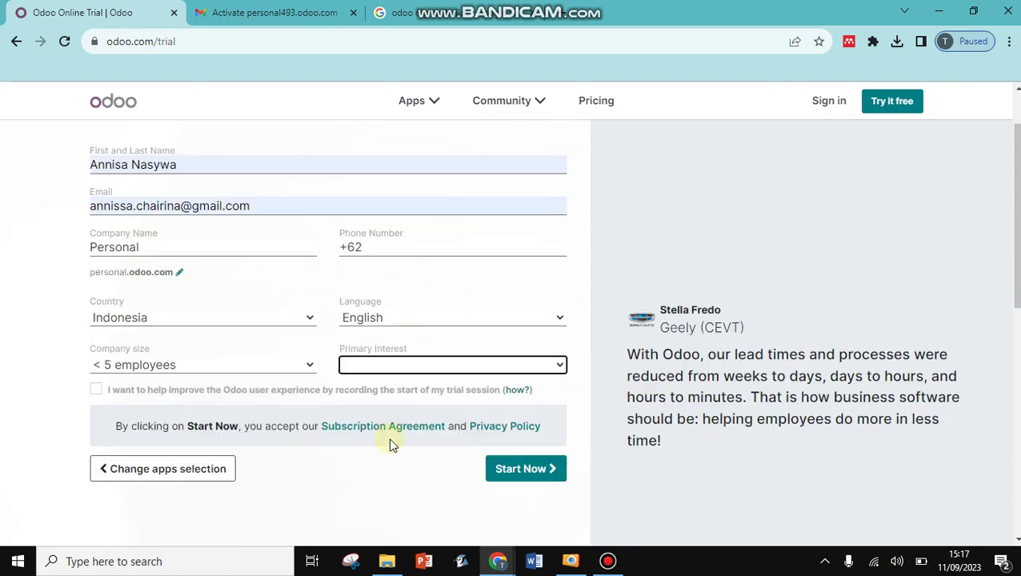
left_click(388, 367)
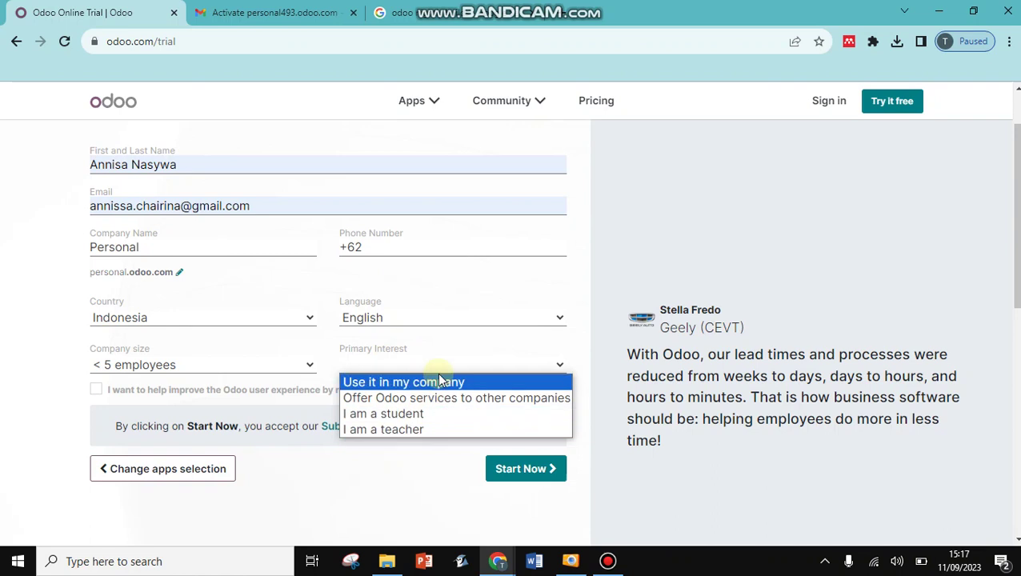
left_click(425, 415)
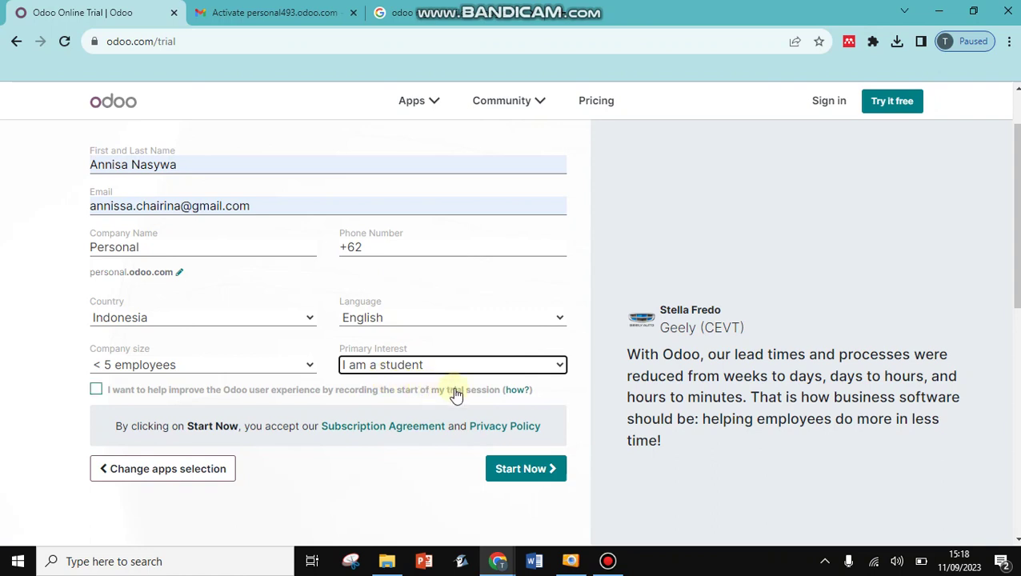
left_click(499, 469)
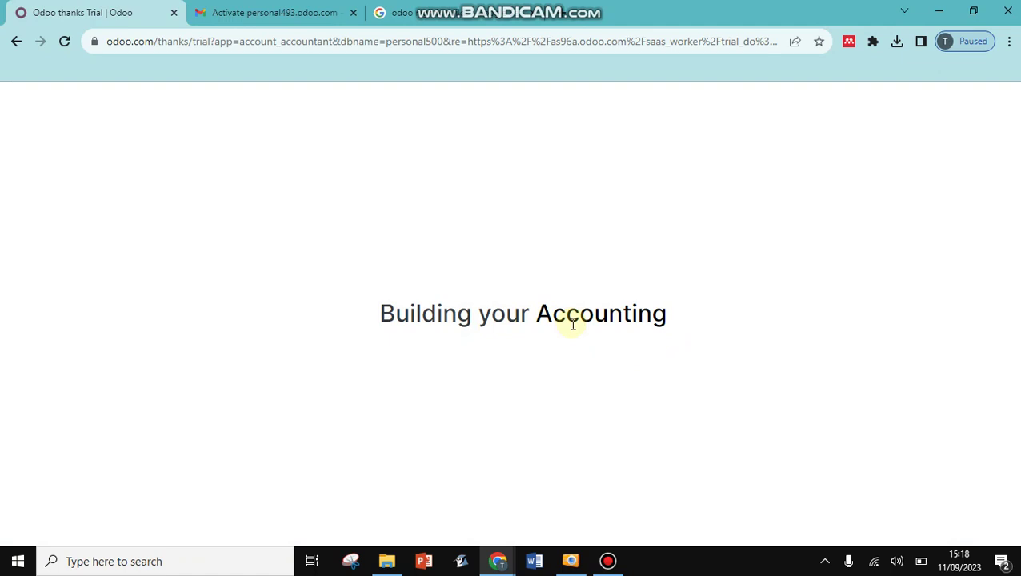
left_click(575, 357)
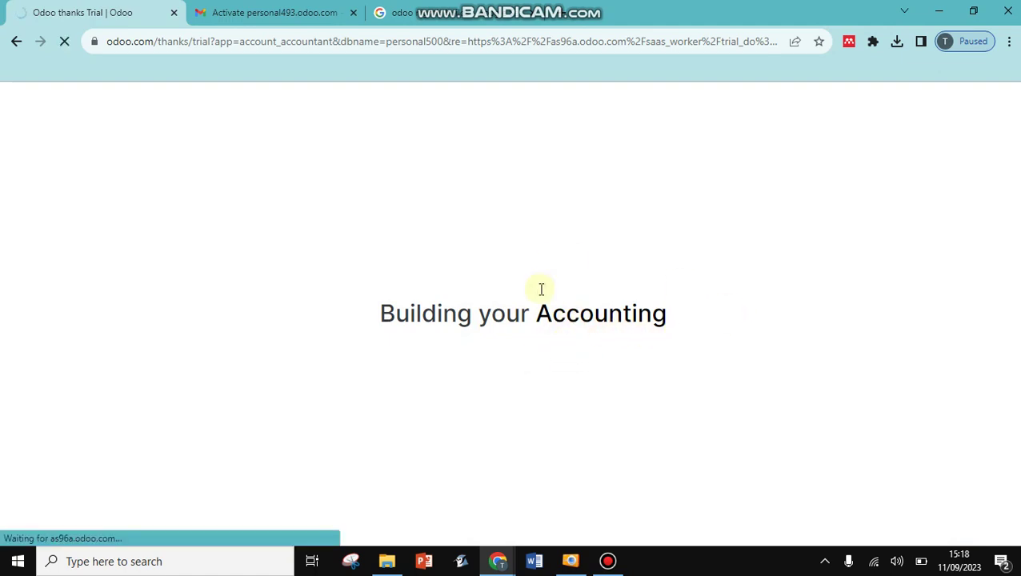
left_click(560, 306)
left_click(709, 346)
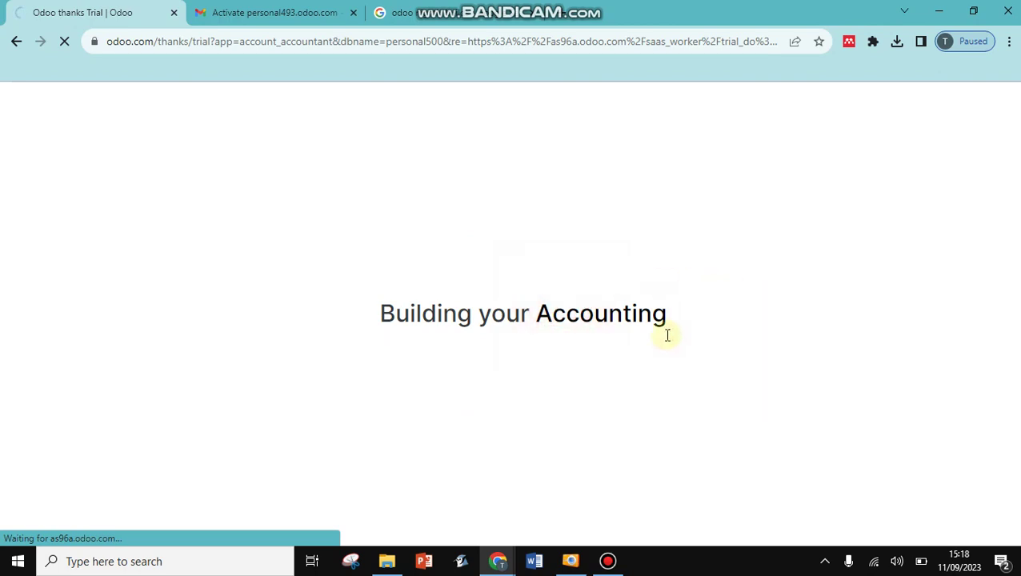
left_click(592, 269)
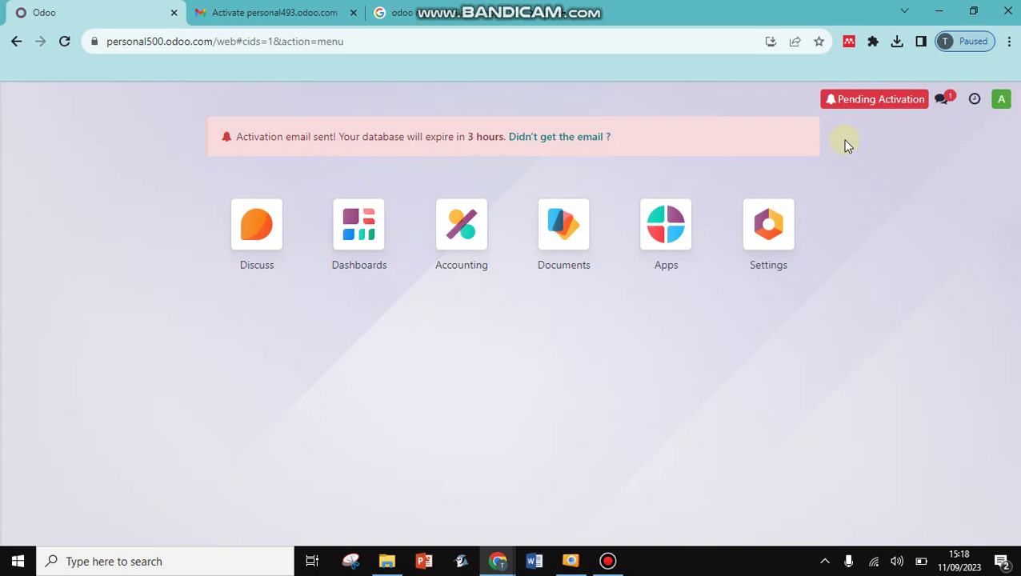
Step: Open the pending activation notice and resend the activation e-mail to the registered address
left_click(869, 104)
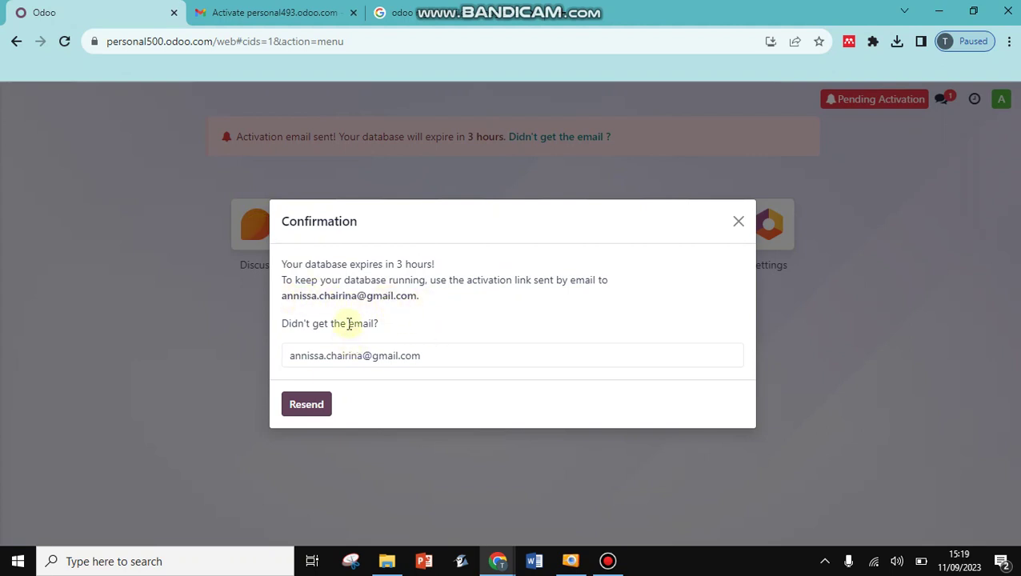
left_click(306, 404)
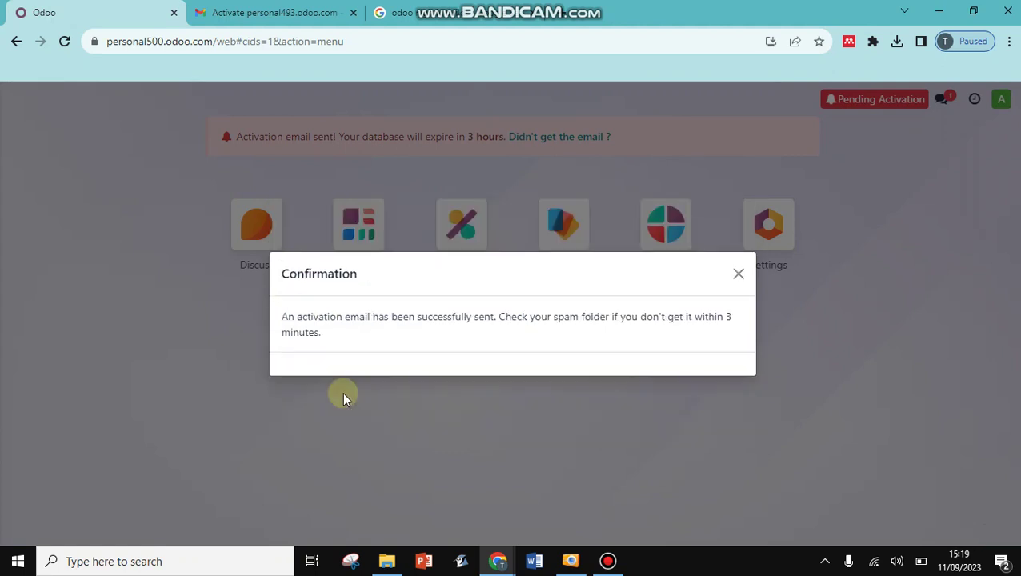
left_click(401, 320)
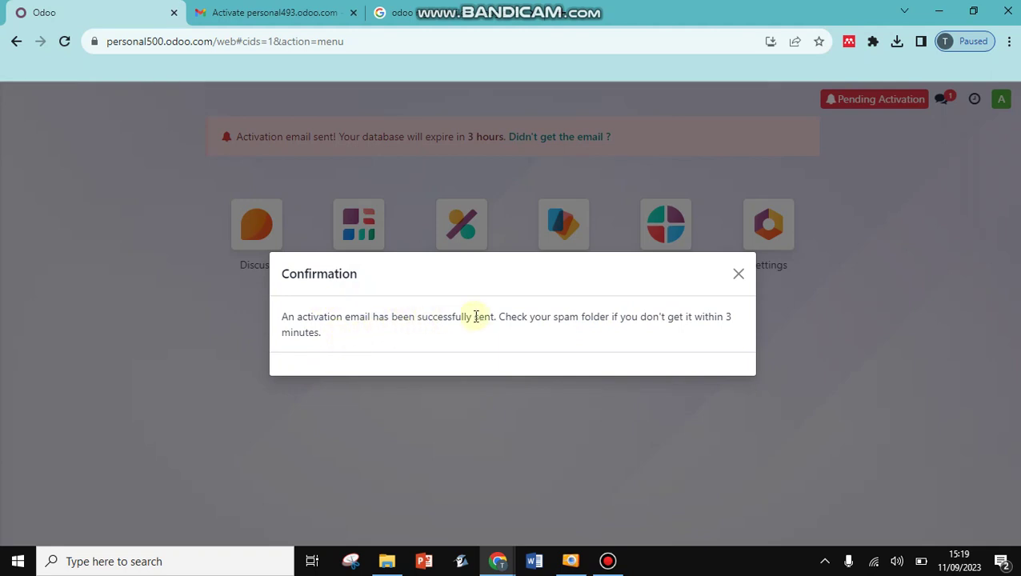
Step: Switch to Gmail, refresh the inbox, open the Activate personal500.odoo.com message and follow its database activation link
left_click(320, 8)
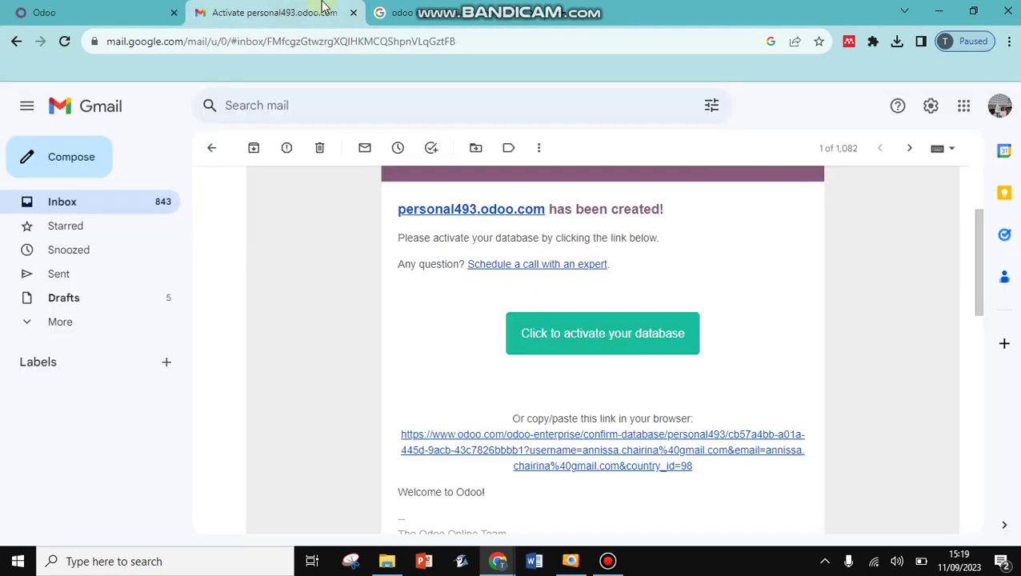
left_click(213, 148)
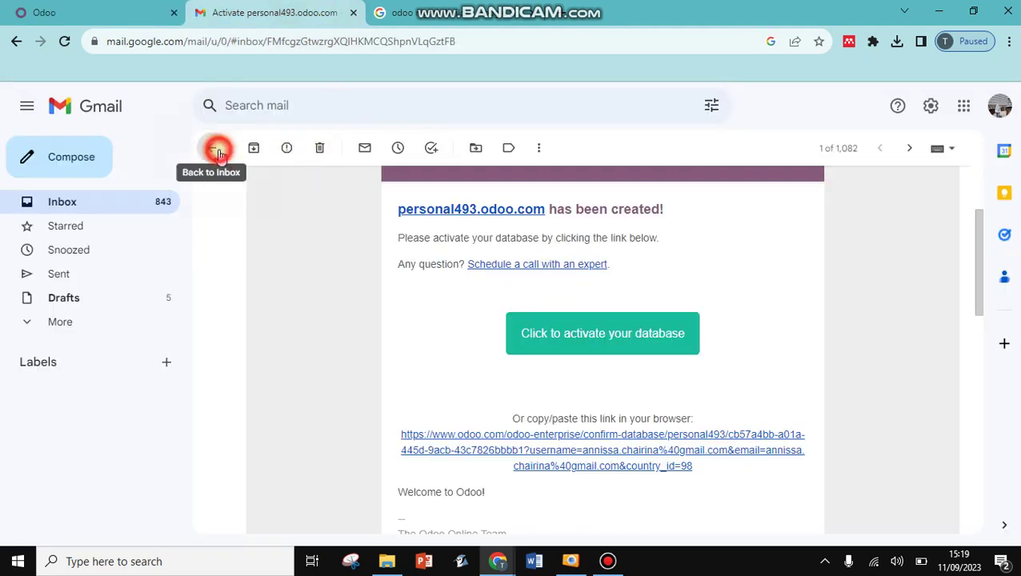
left_click(256, 148)
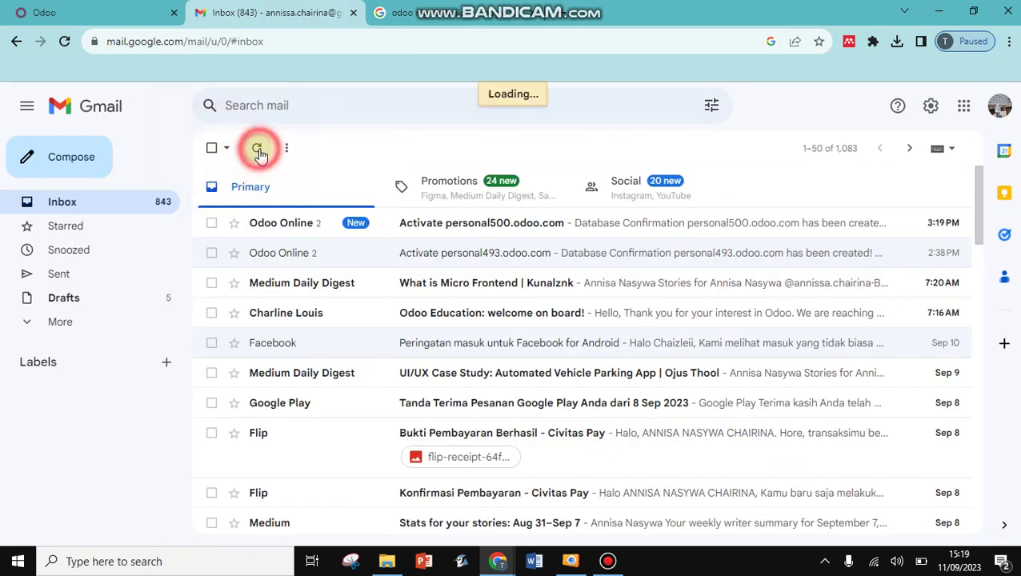
left_click(520, 225)
scroll(520, 228, "down", 2)
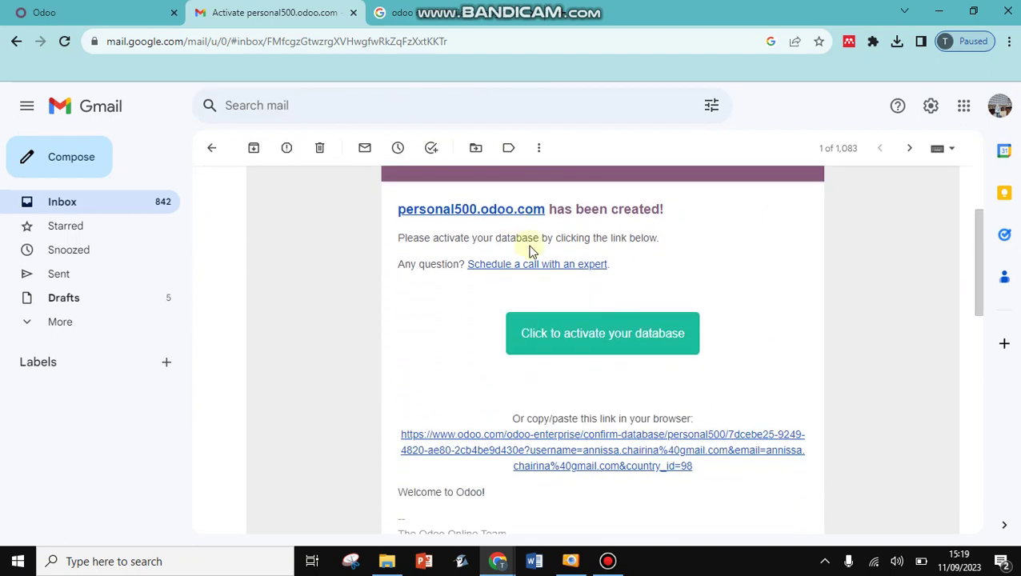
left_click(618, 341)
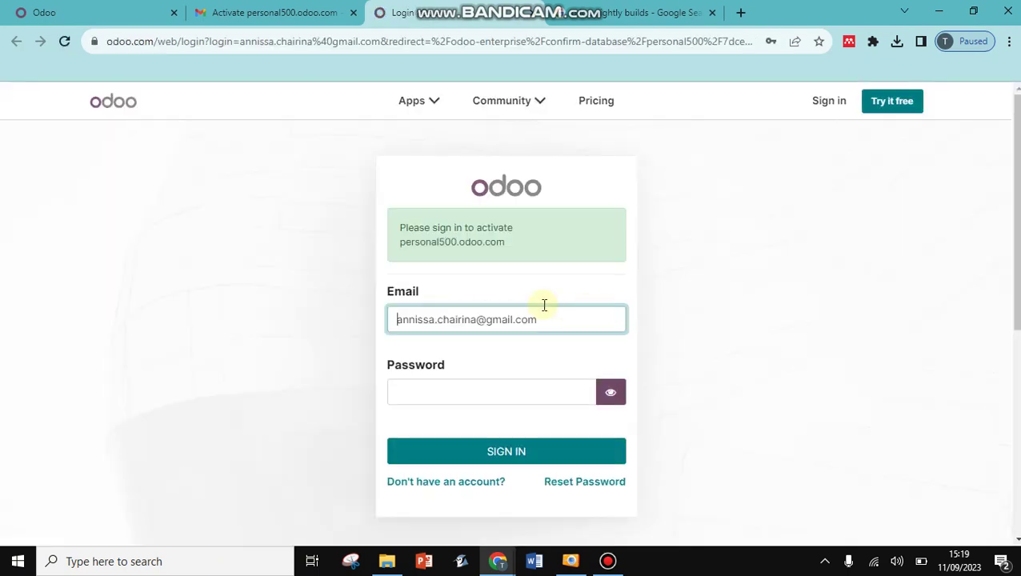
Step: Sign in with the registered e-mail and the saved account password to activate personal500.odoo.com
left_click(526, 331)
left_click(539, 317)
scroll(428, 329, "down", 1)
left_click(672, 269)
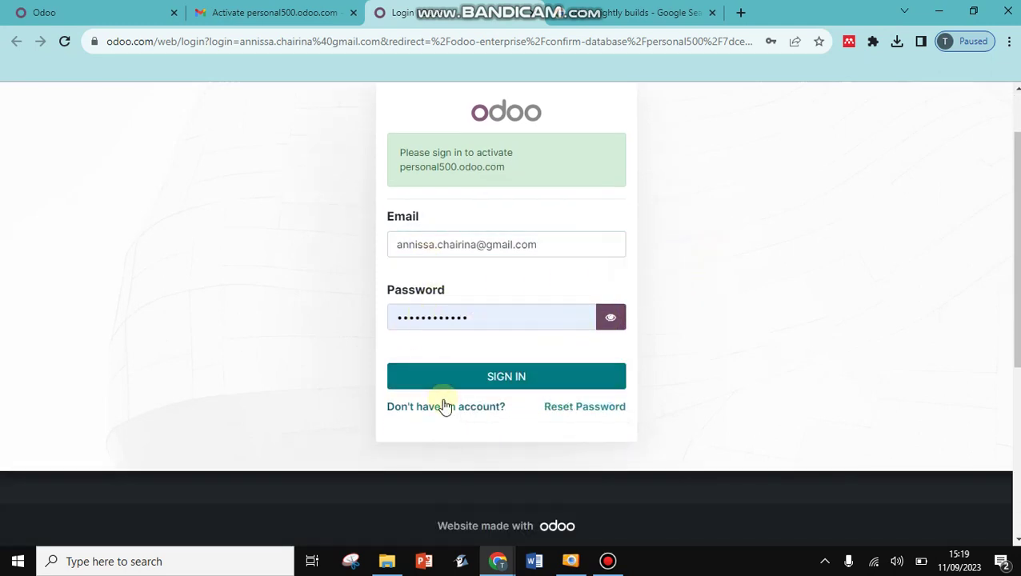
scroll(483, 399, "down", 3)
scroll(482, 396, "up", 4)
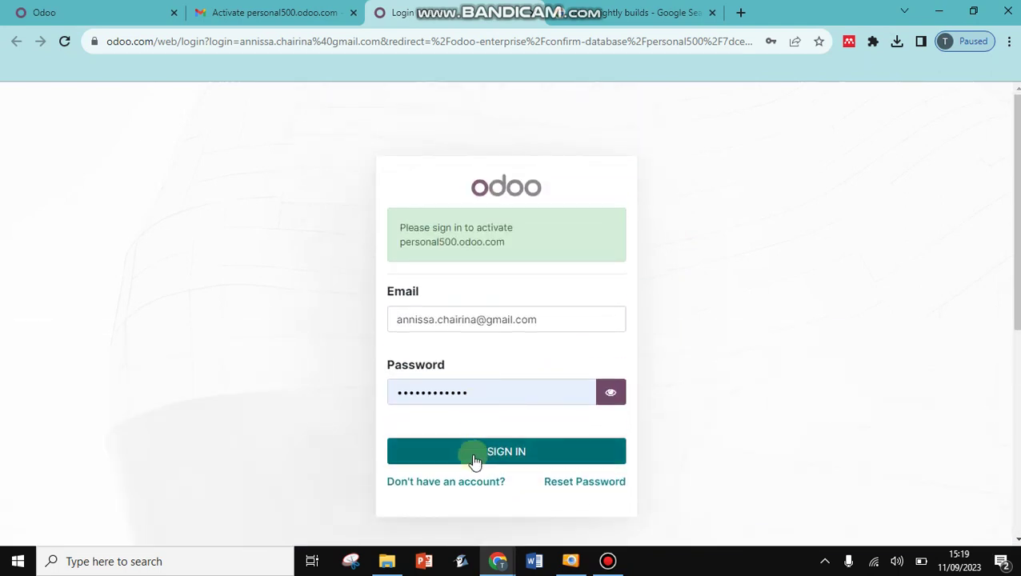
left_click(457, 483)
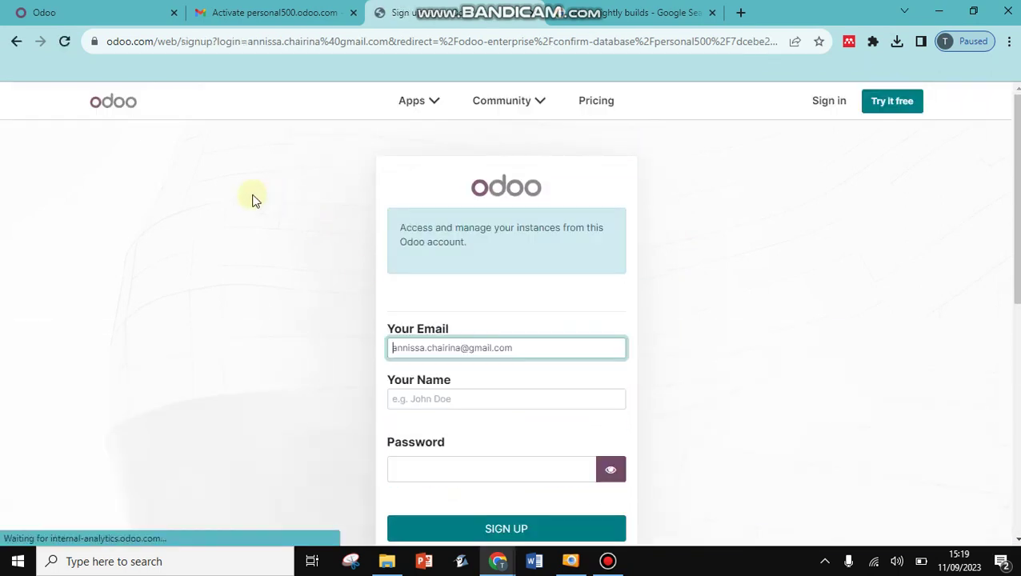
left_click(16, 41)
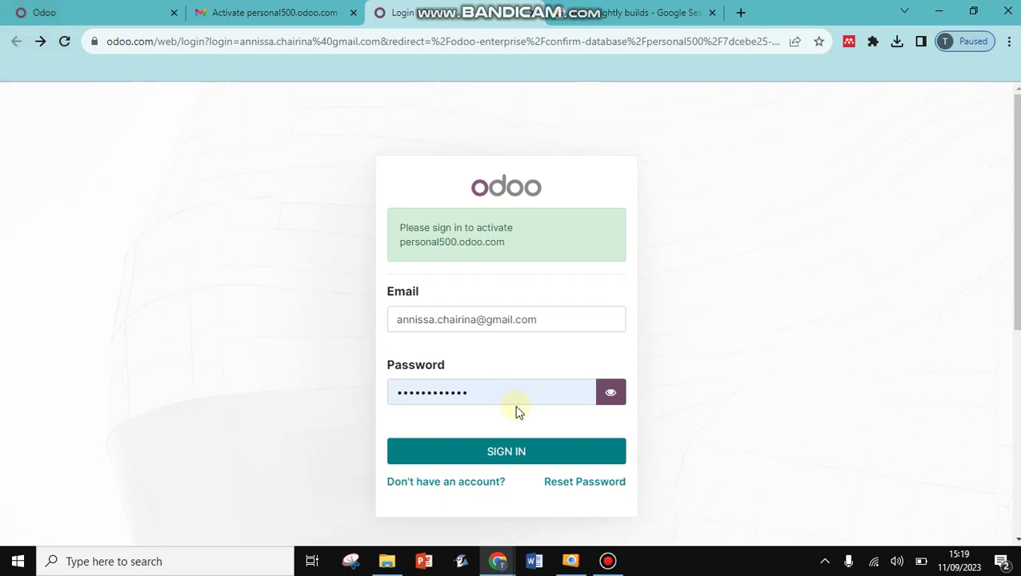
left_click(483, 453)
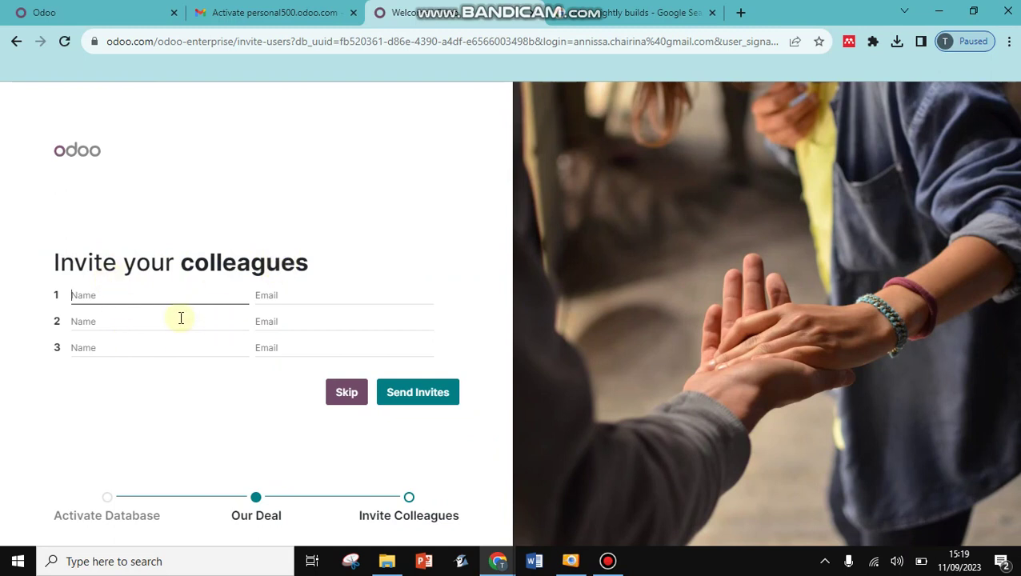
left_click(307, 294)
left_click(175, 293)
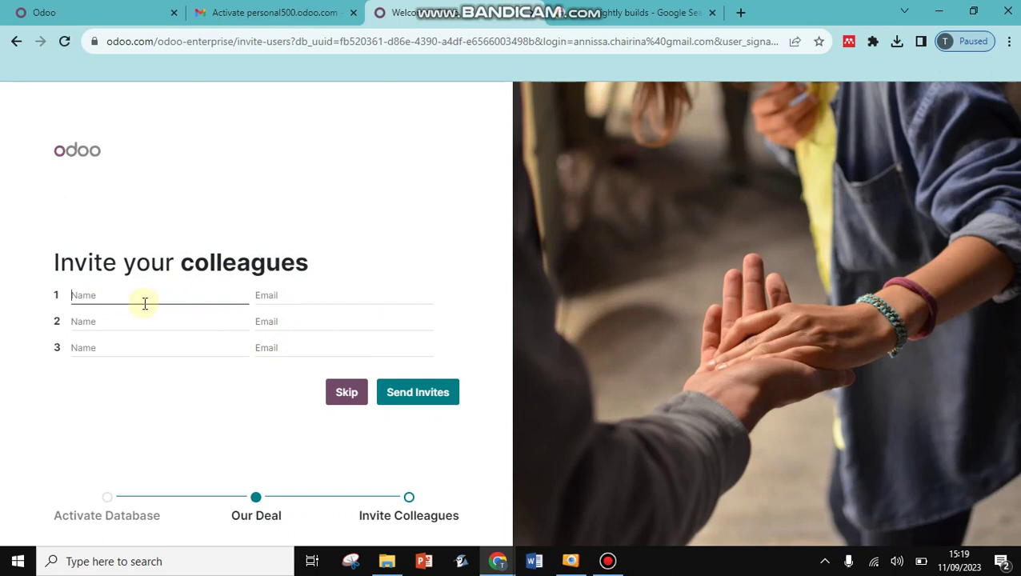
left_click(354, 304)
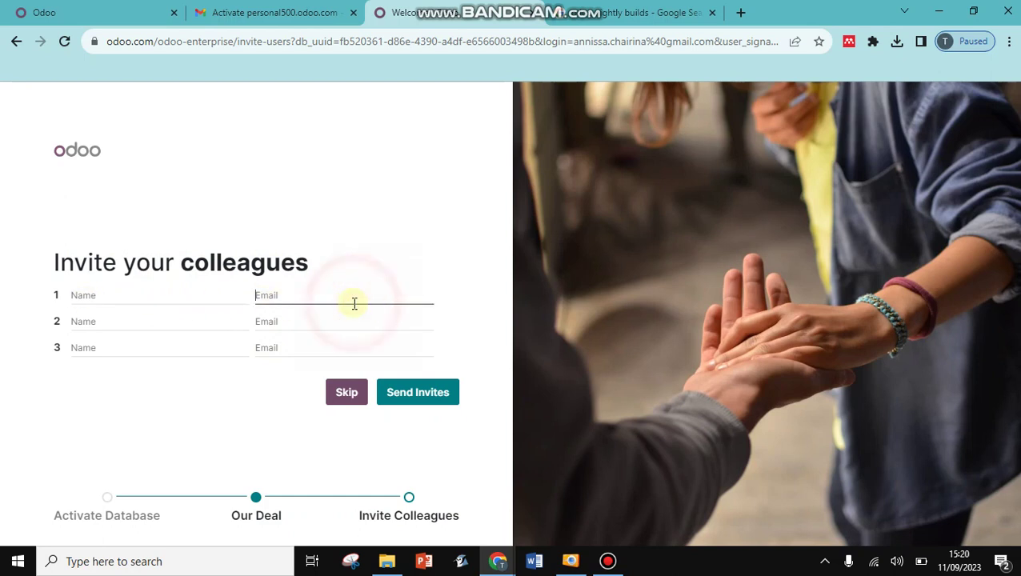
left_click(139, 319)
left_click(290, 297)
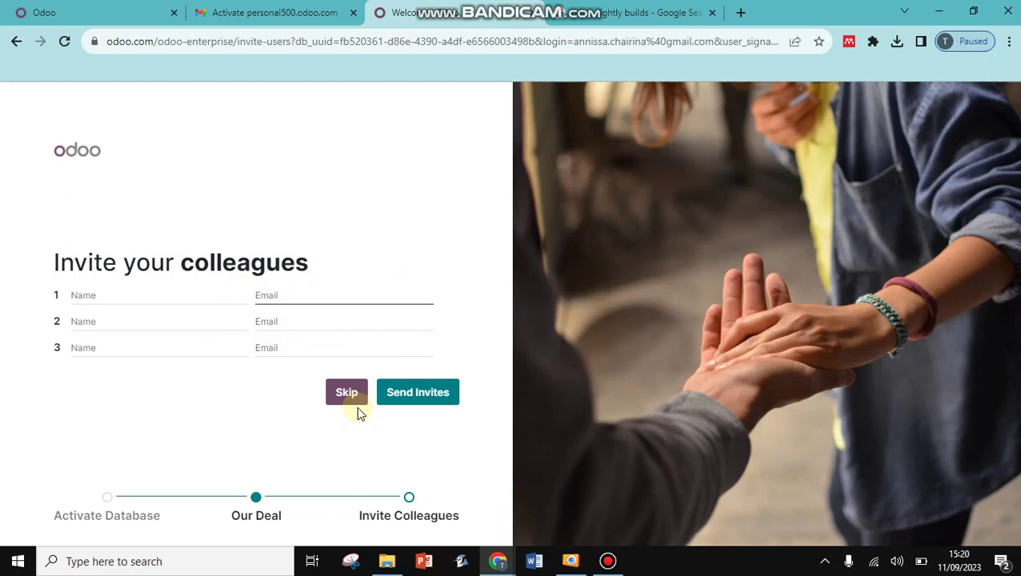
left_click(128, 317)
left_click(130, 293)
left_click(283, 305)
Step: Skip inviting colleagues and go to the personal500.odoo.com database
left_click(345, 390)
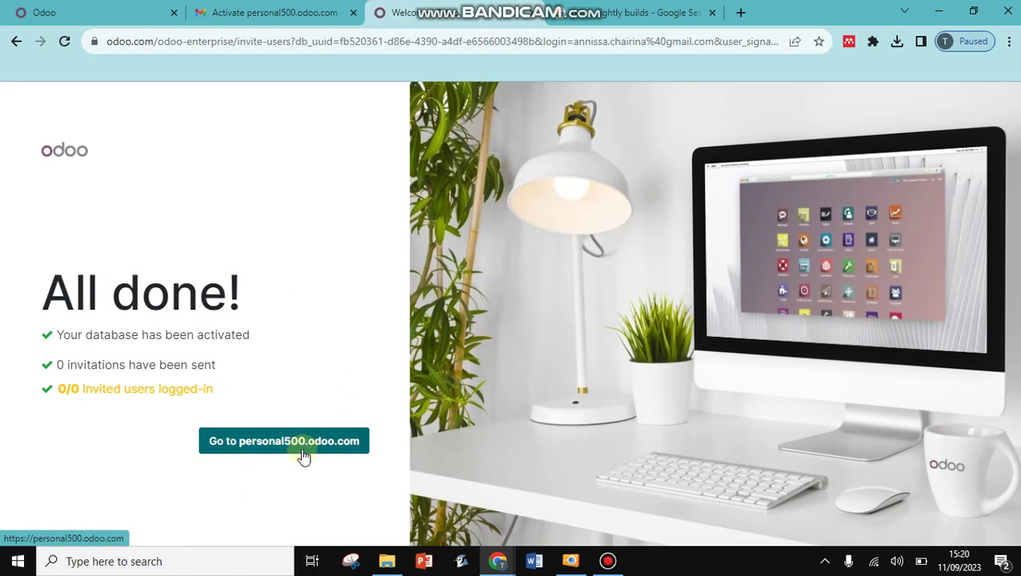
left_click(303, 447)
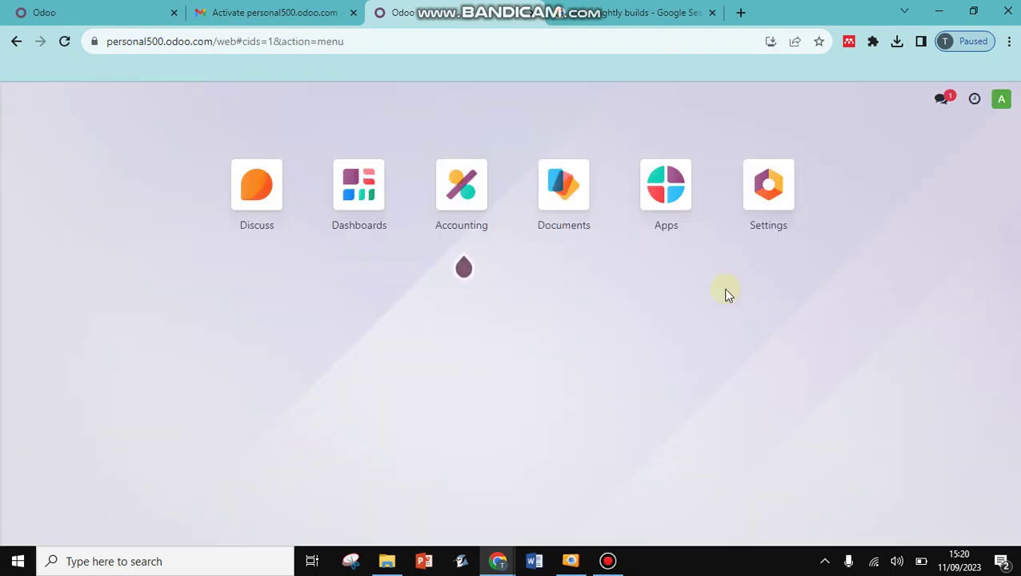
Step: Close the browser tab still showing the pending activation and open the Accounting app in the activated database
left_click(100, 10)
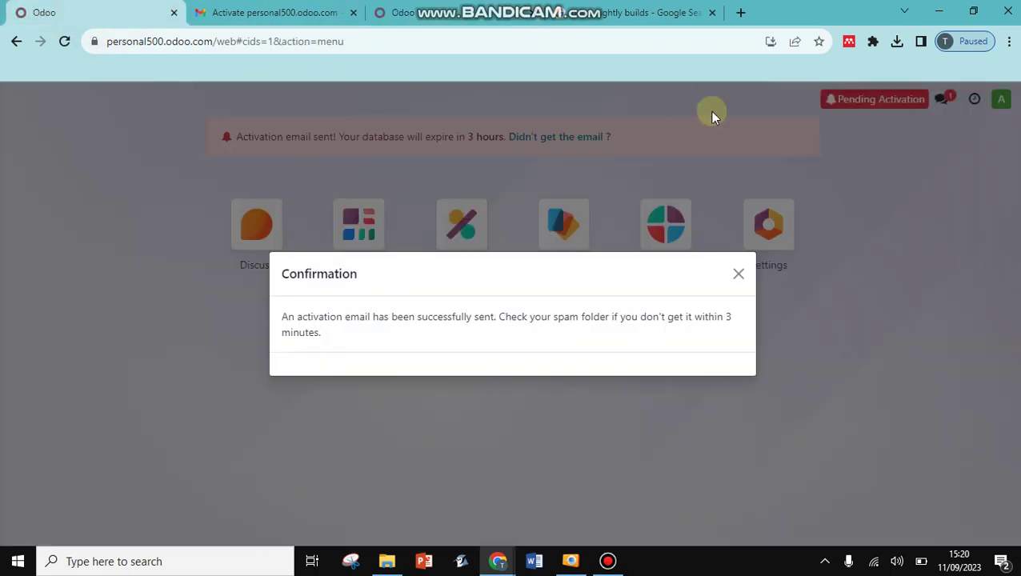
left_click(173, 14)
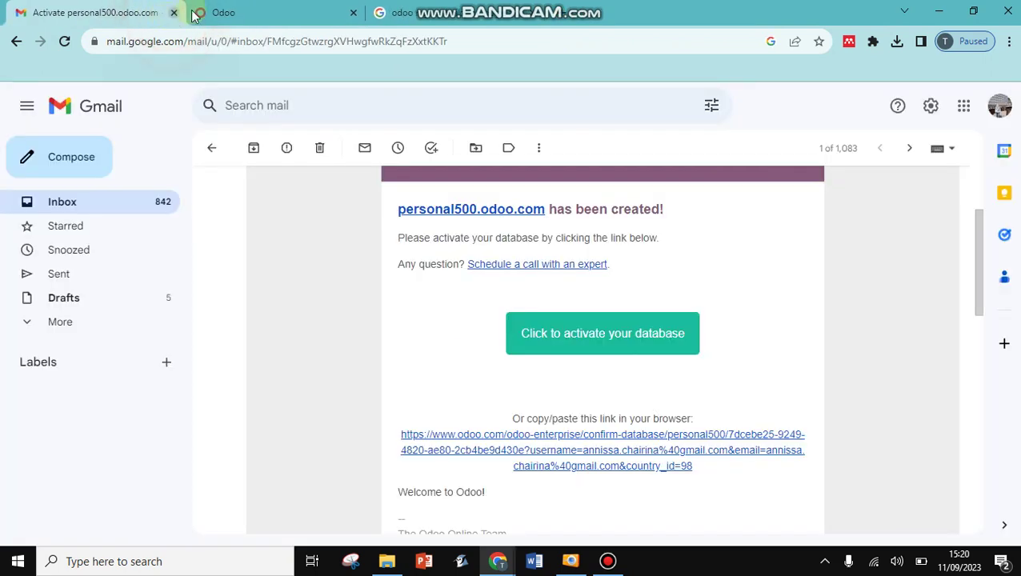
left_click(224, 19)
left_click(472, 182)
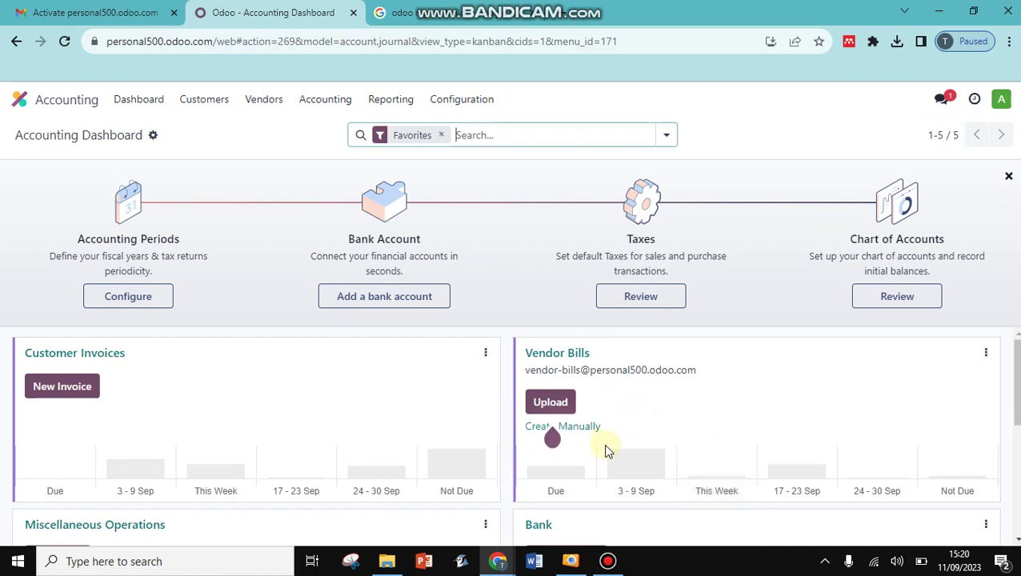
left_click(616, 362)
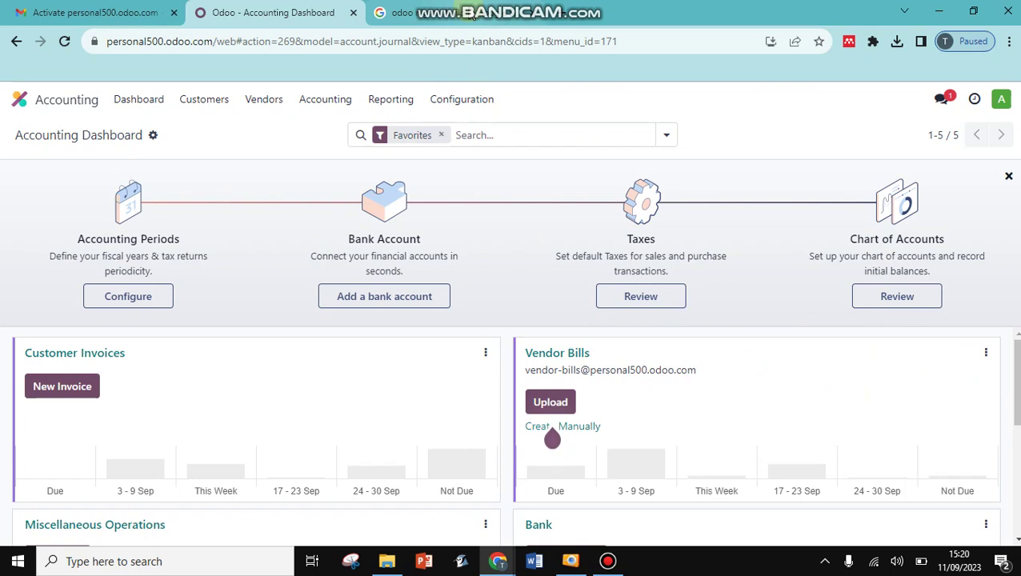
Step: Search Google for odoo nightly builds and open the Odoo Nightly builds page
left_click(473, 16)
left_click_drag(251, 121, 137, 124)
left_click(258, 119)
left_click(317, 111)
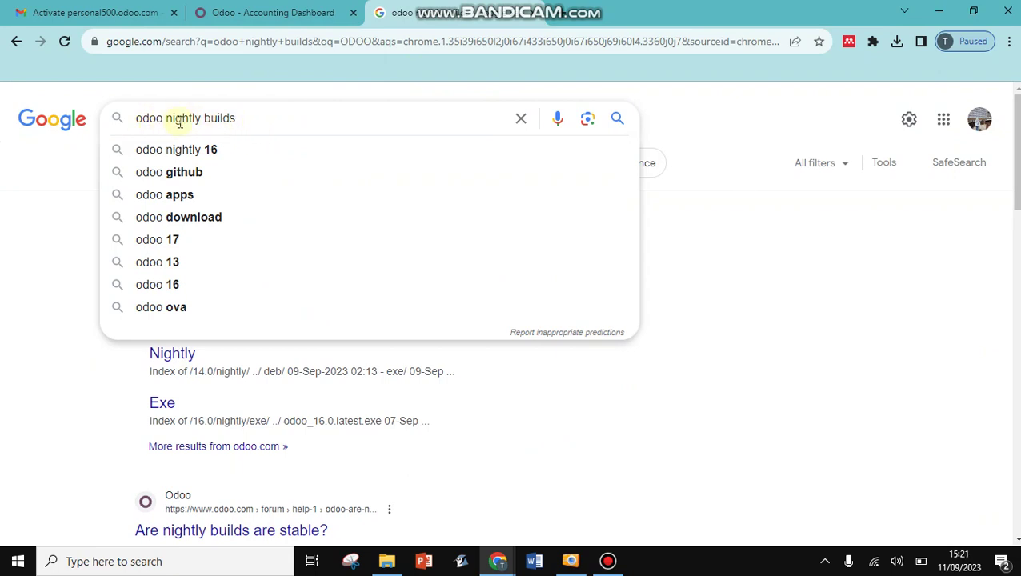
left_click(244, 125)
left_click(245, 123)
key("Return")
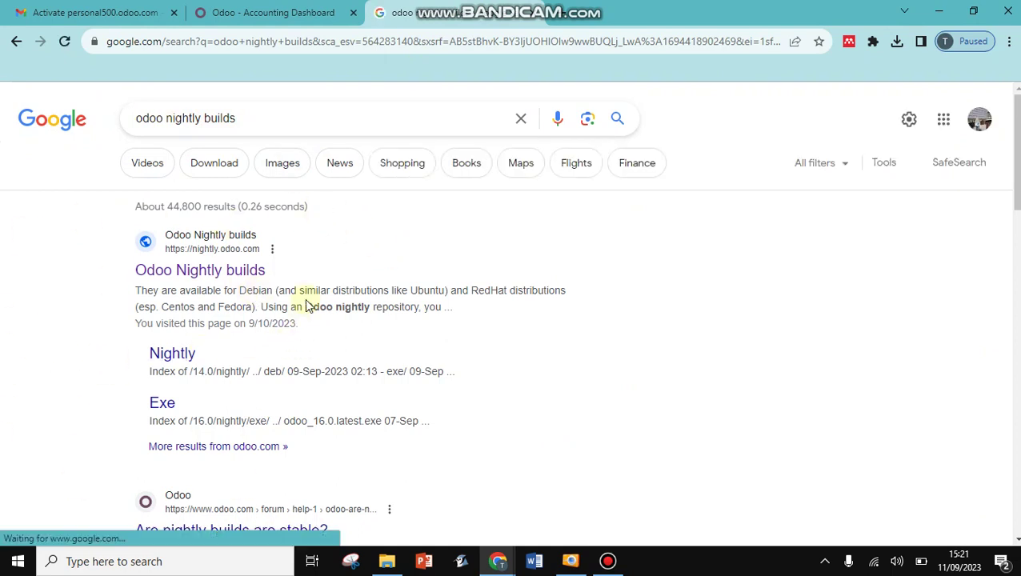
left_click(163, 272)
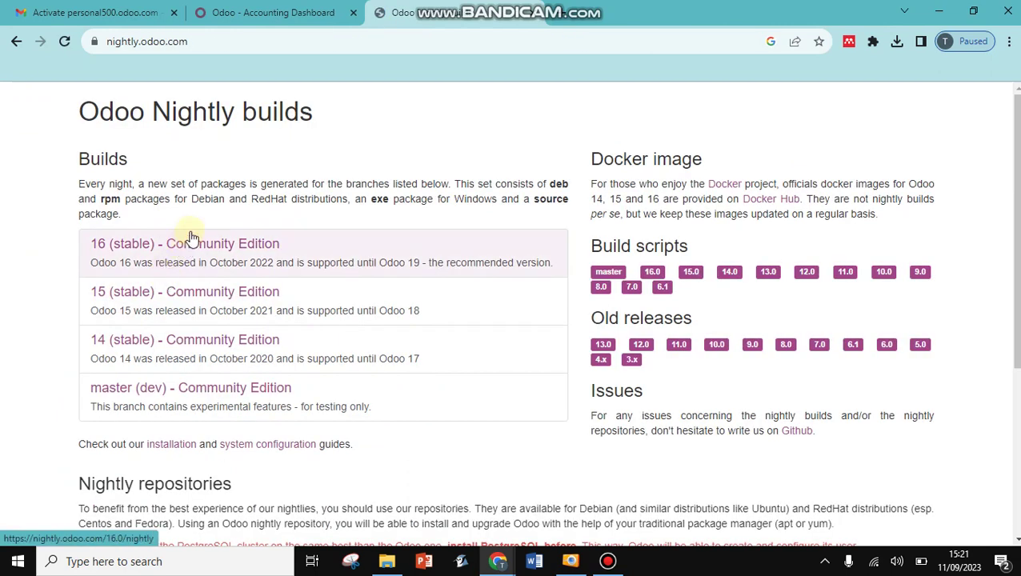
Step: Open the 16 (stable) Community Edition builds and go to their windows folder
left_click(264, 264)
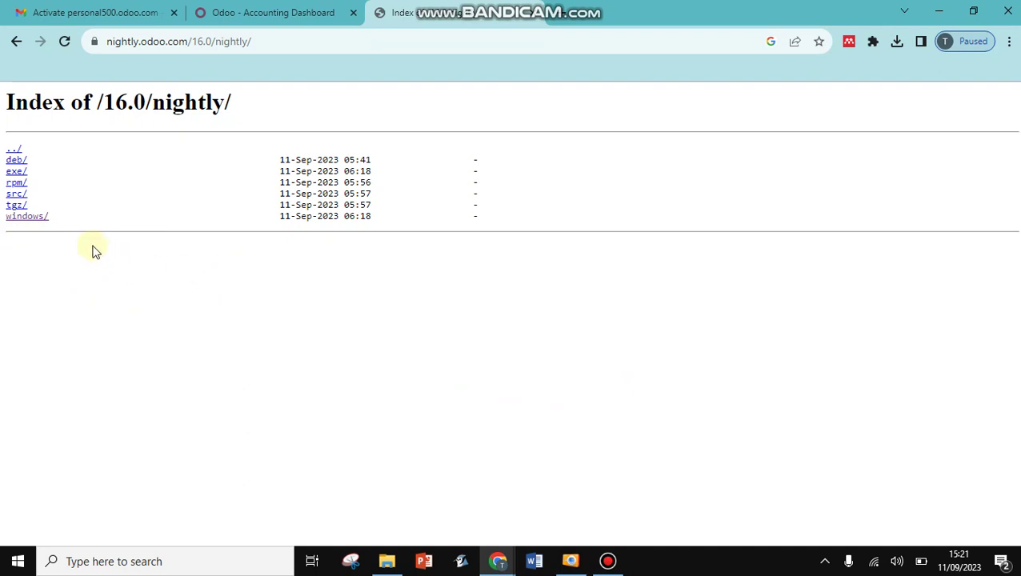
left_click(32, 217)
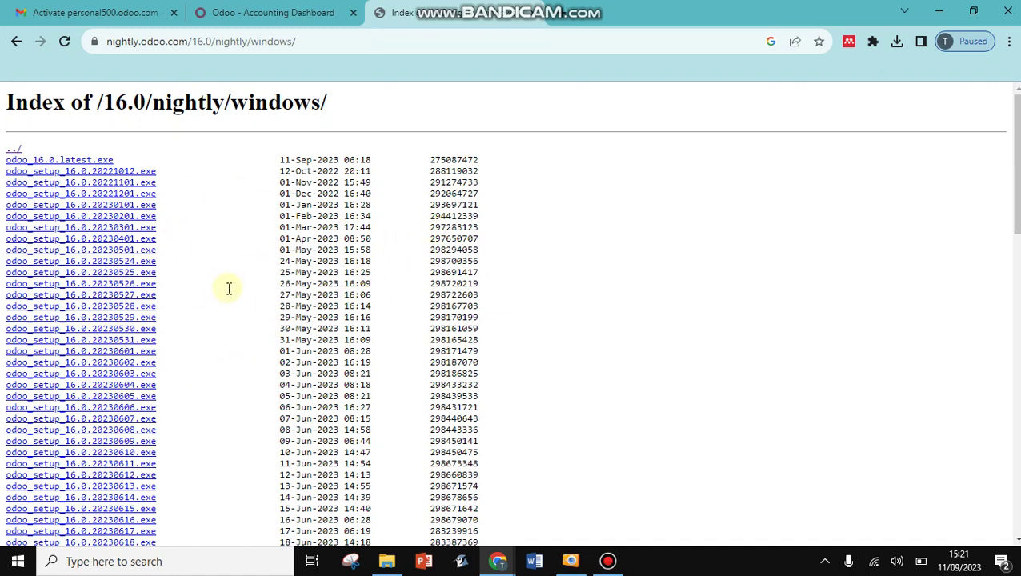
Step: Look through the full list of Odoo 16.0 Windows installer builds in the nightly folder
scroll(229, 288, "down", 10)
scroll(247, 304, "up", 10)
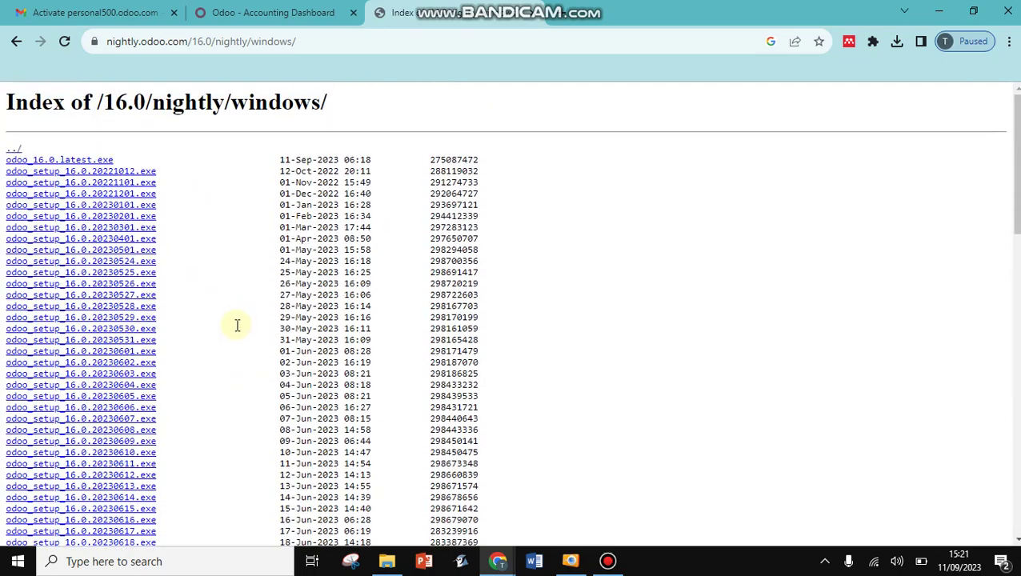
scroll(257, 329, "down", 12)
scroll(132, 528, "up", 5)
scroll(132, 512, "up", 7)
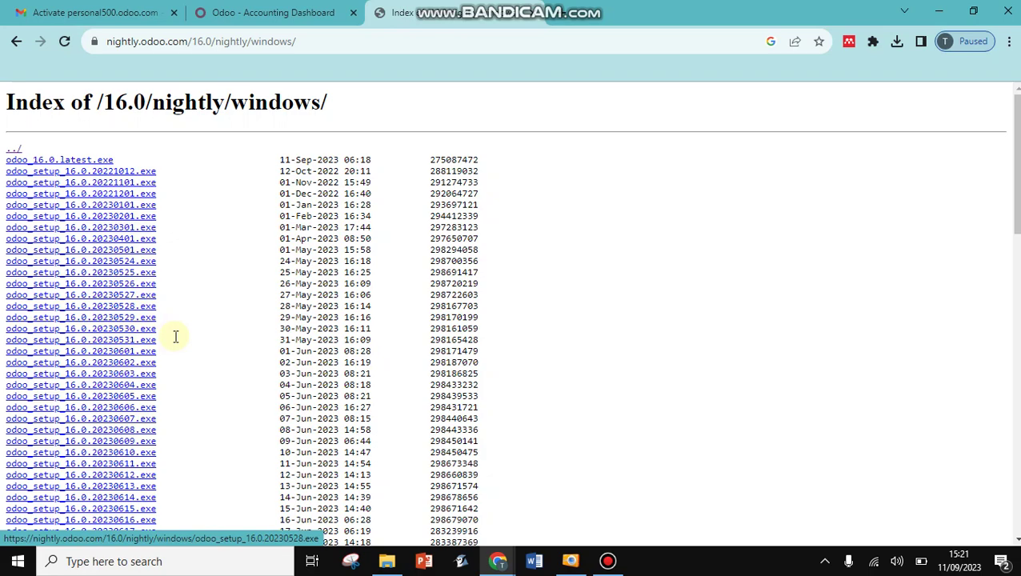
scroll(152, 248, "down", 10)
scroll(109, 298, "down", 3)
scroll(109, 298, "up", 10)
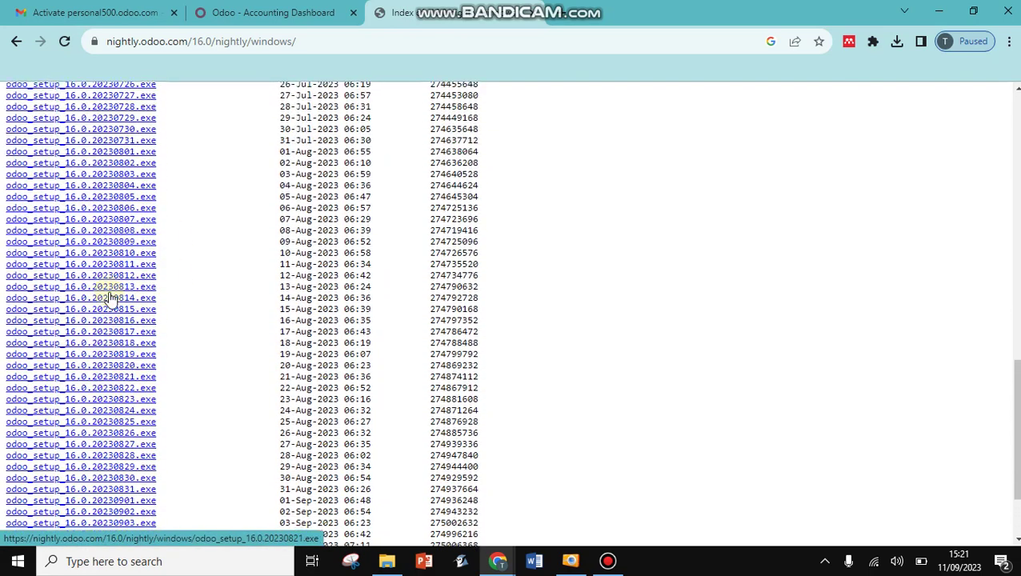
scroll(140, 302, "up", 2)
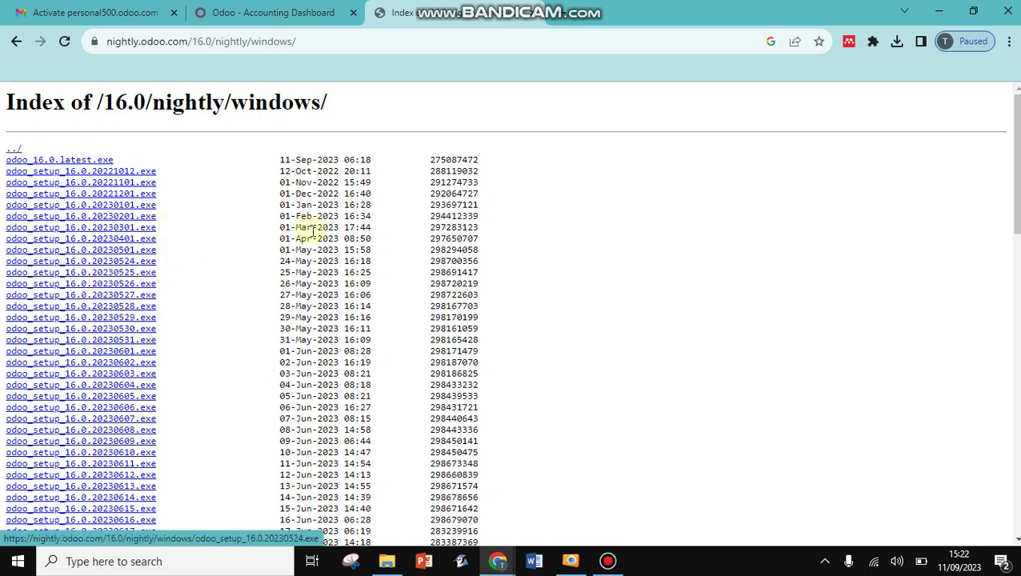
Step: Compare the release dates of the oldest listed builds with the date of odoo_16.0.latest.exe
left_click(286, 173)
left_click(310, 171)
left_click(318, 171)
left_click(334, 171)
left_click(272, 190)
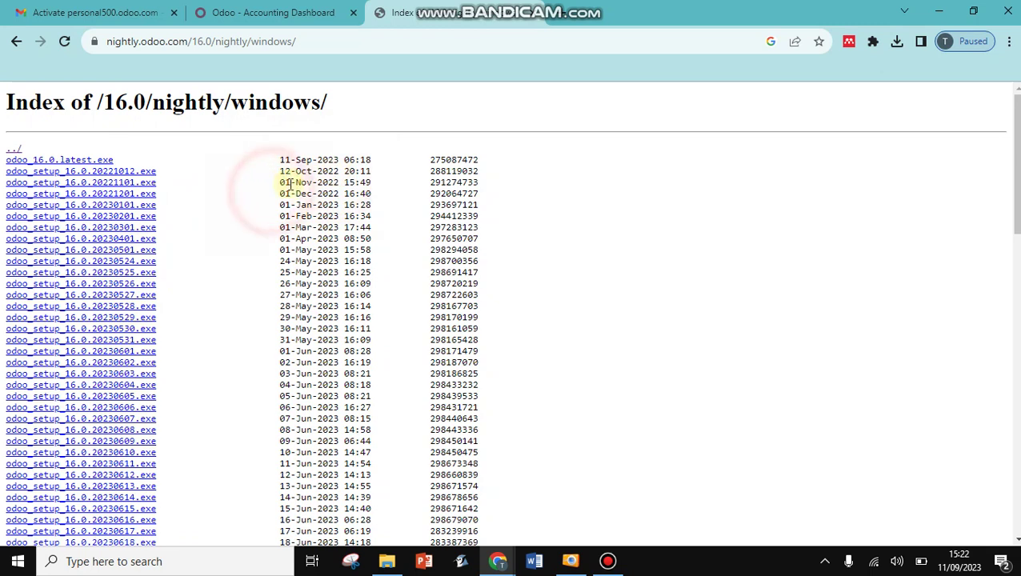
left_click(330, 180)
left_click(284, 160)
left_click(270, 159)
left_click_drag(280, 160, 382, 152)
left_click(373, 147)
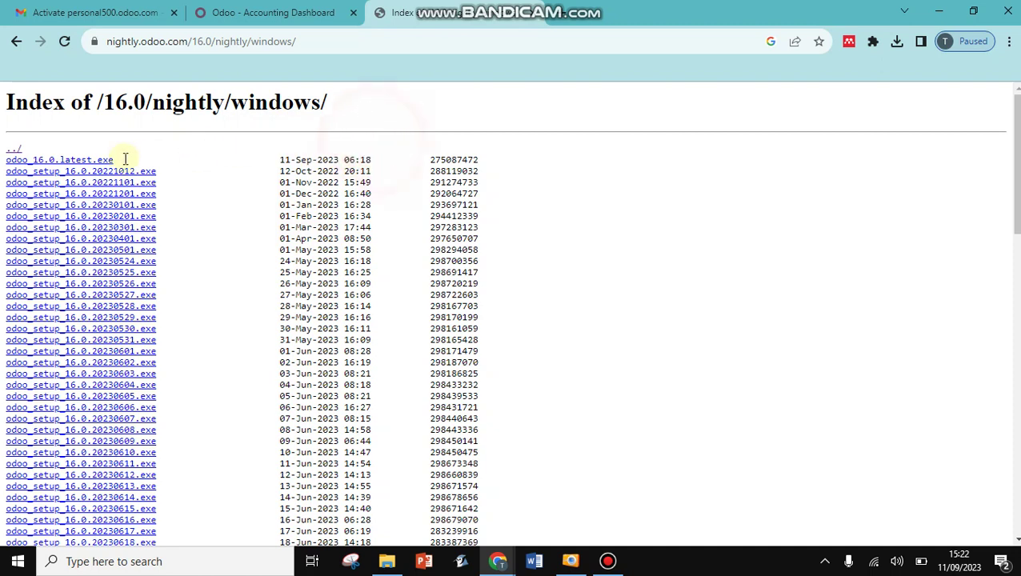
Step: Download odoo_16.0.latest.exe into the MSIB 5 folder and pause it in the recent downloads
left_click(85, 159)
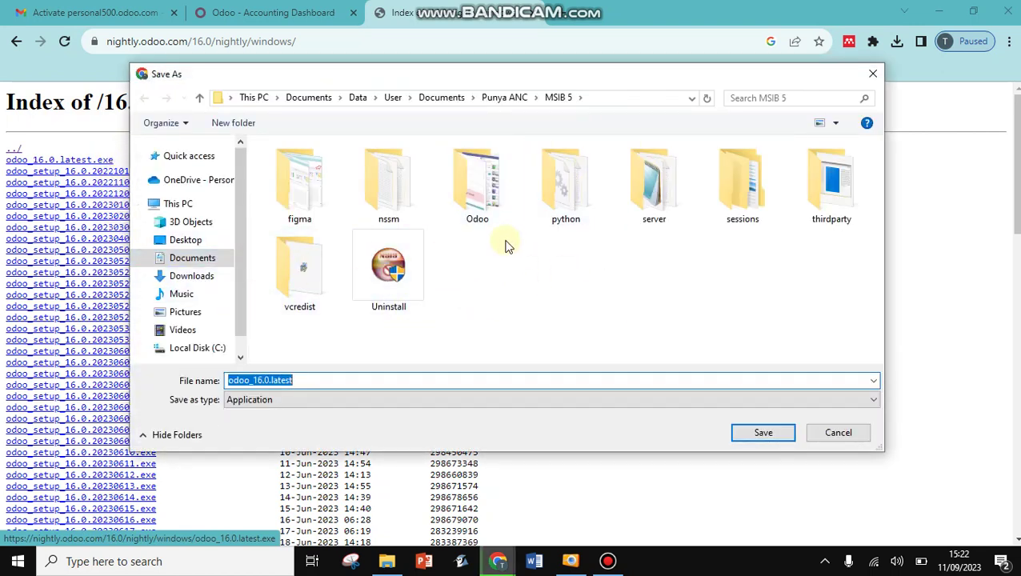
left_click_drag(620, 78, 592, 53)
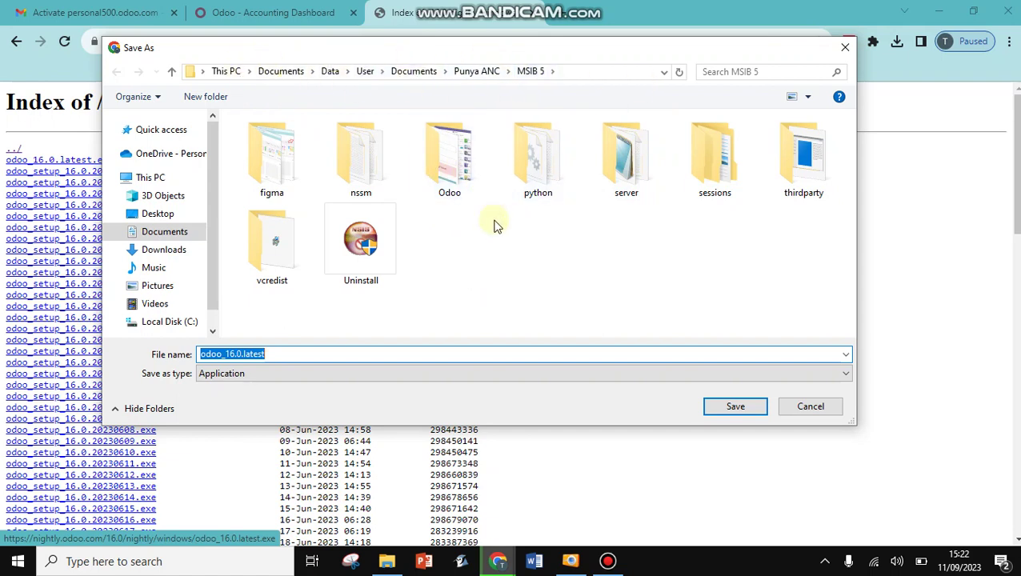
left_click(444, 287)
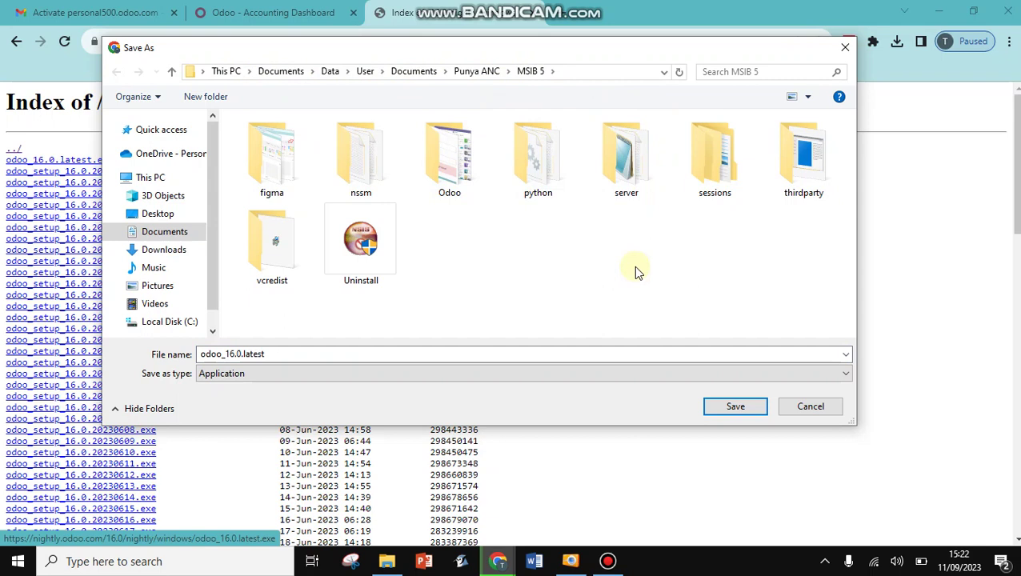
left_click(725, 391)
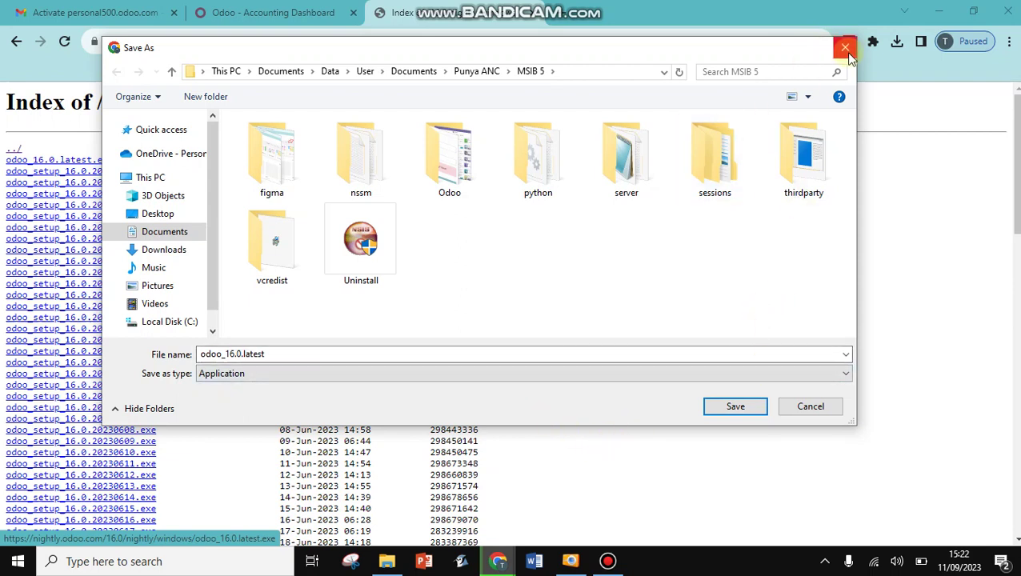
left_click(728, 405)
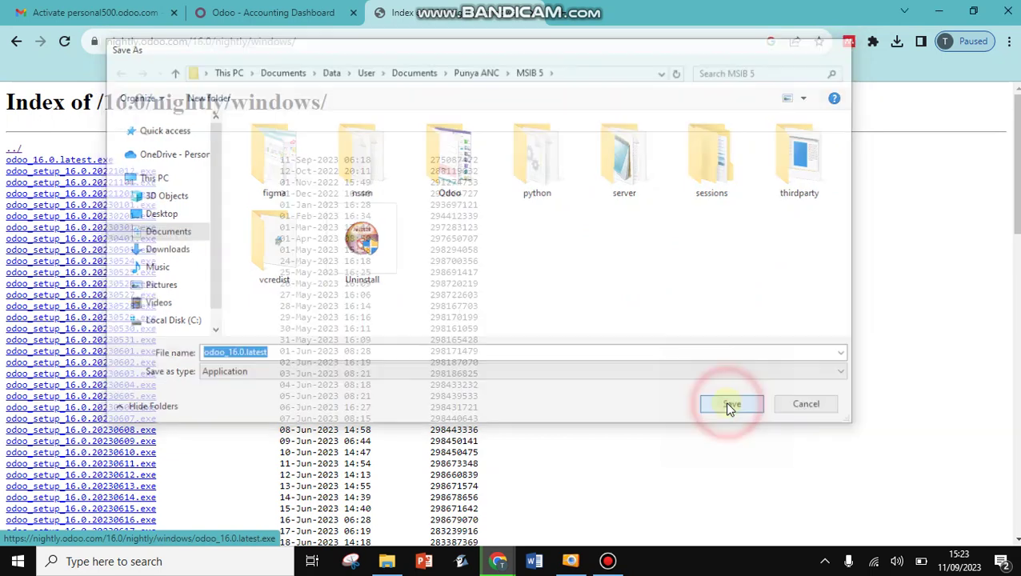
left_click(894, 39)
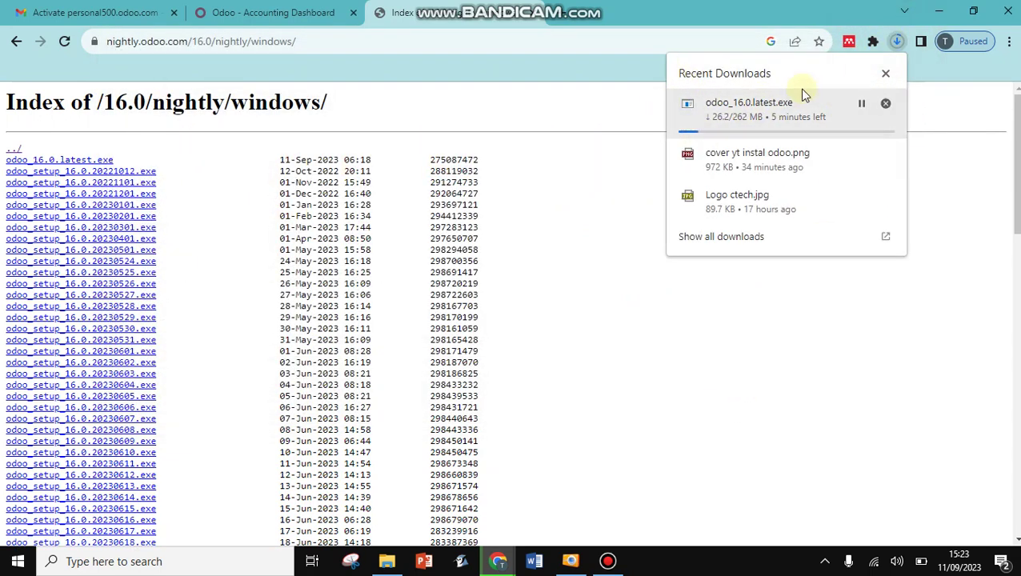
left_click(862, 104)
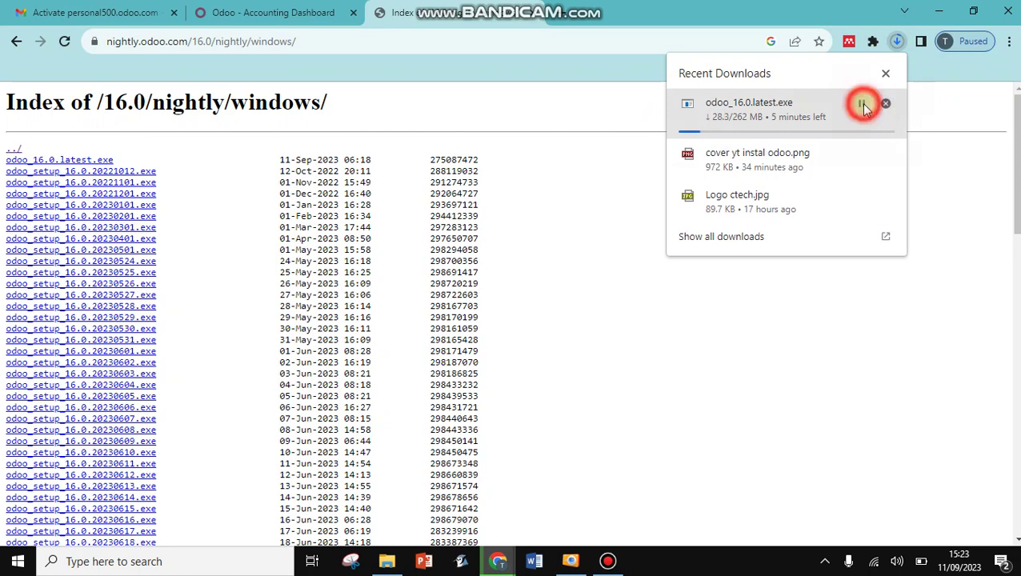
Step: Switch to File Explorer and run the existing odoo_16.0.latest installer from the Odoo folder in MSIB 5
key("alt+Tab")
key("Tab")
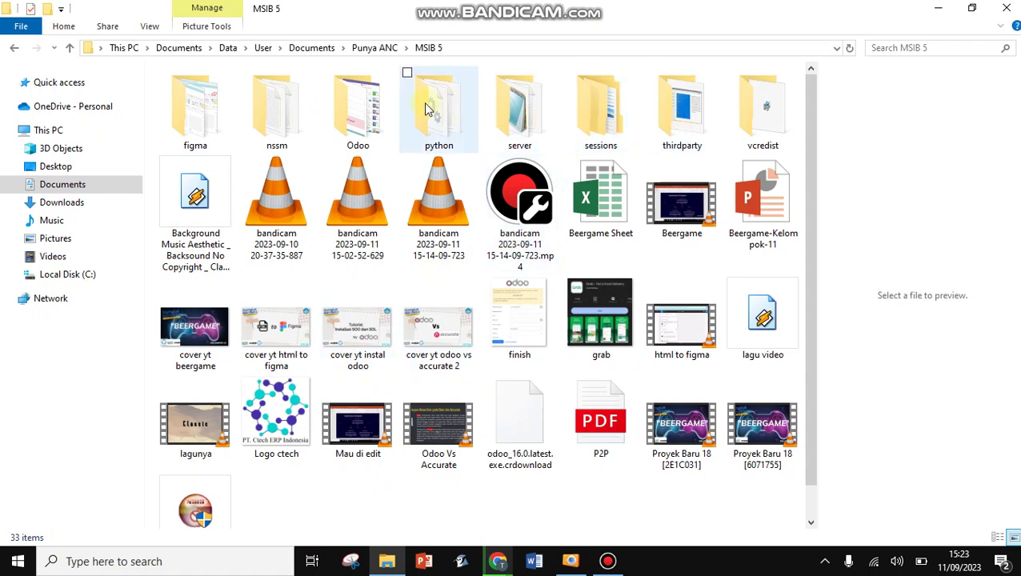
double_click(354, 128)
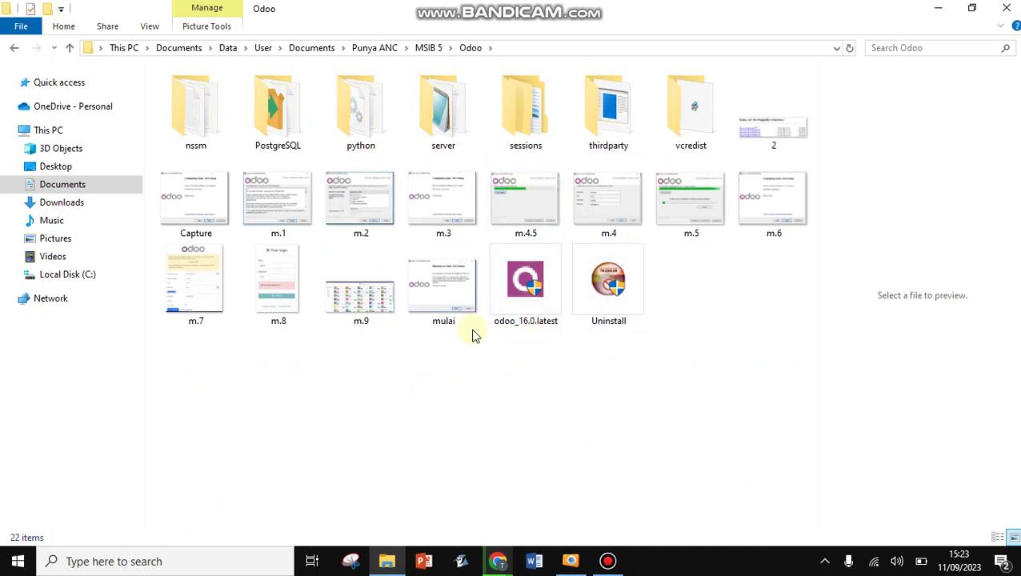
left_click(513, 293)
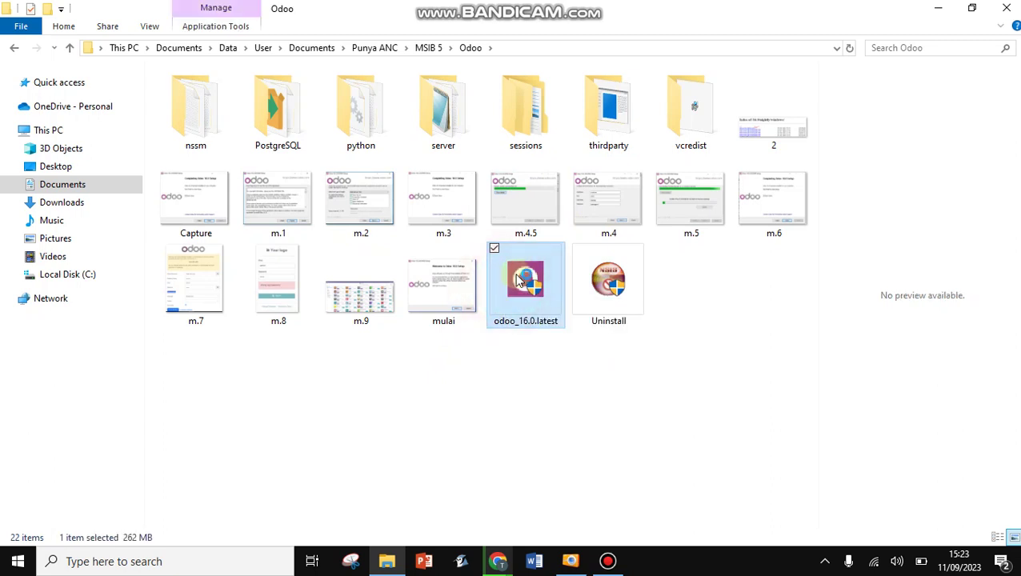
double_click(517, 280)
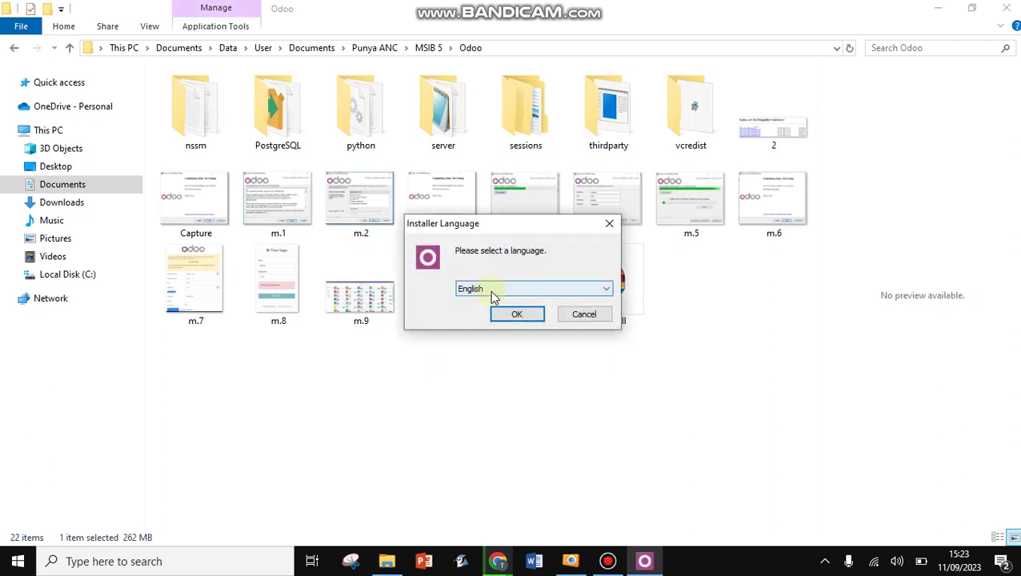
Step: Choose English as the installer language, start the Odoo 16.0 setup and accept its license agreement
left_click(492, 293)
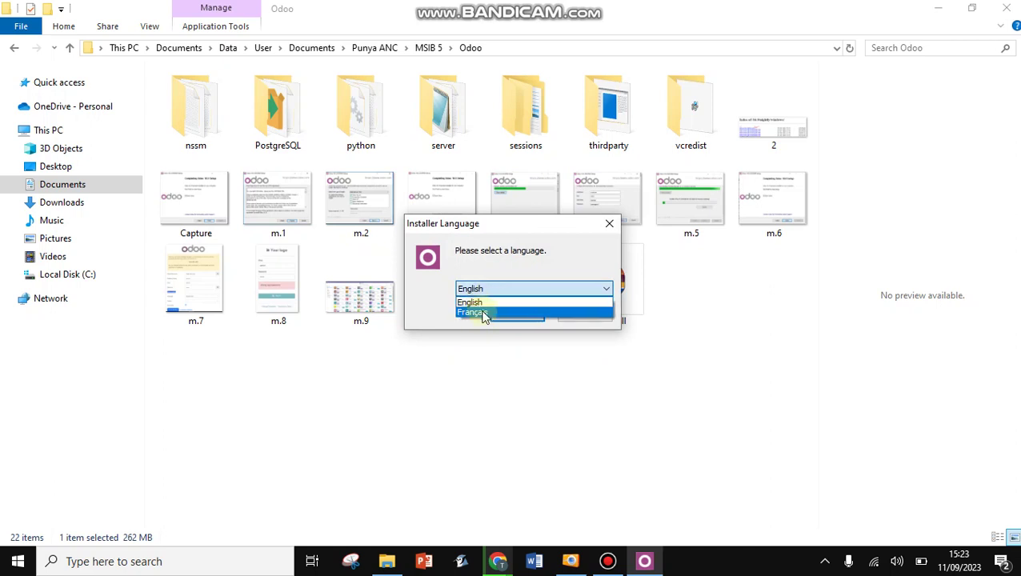
left_click(490, 302)
left_click(511, 314)
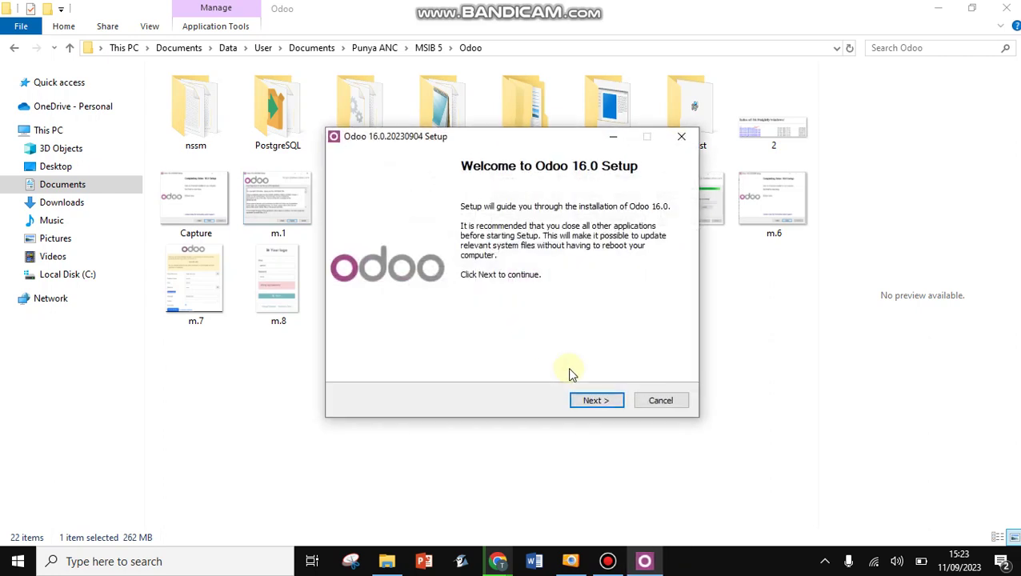
left_click(596, 402)
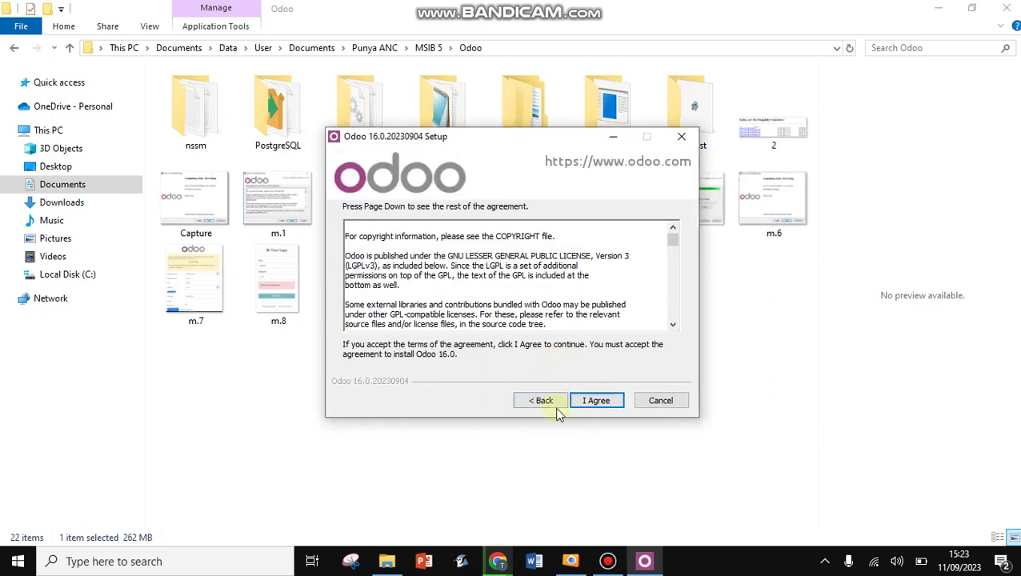
left_click(597, 406)
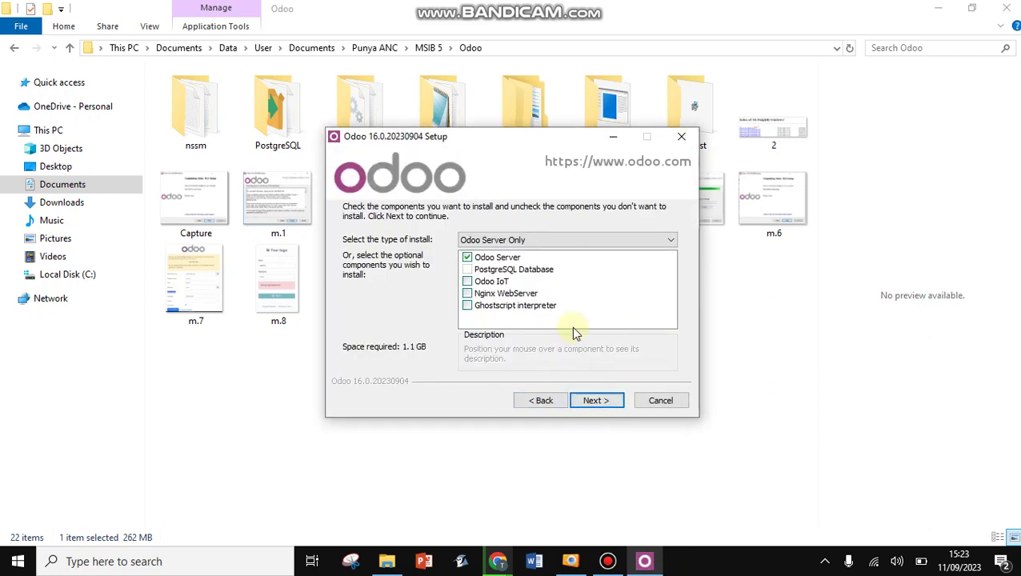
Step: Review the optional components and continue with the Odoo Server Only install type
left_click(501, 283)
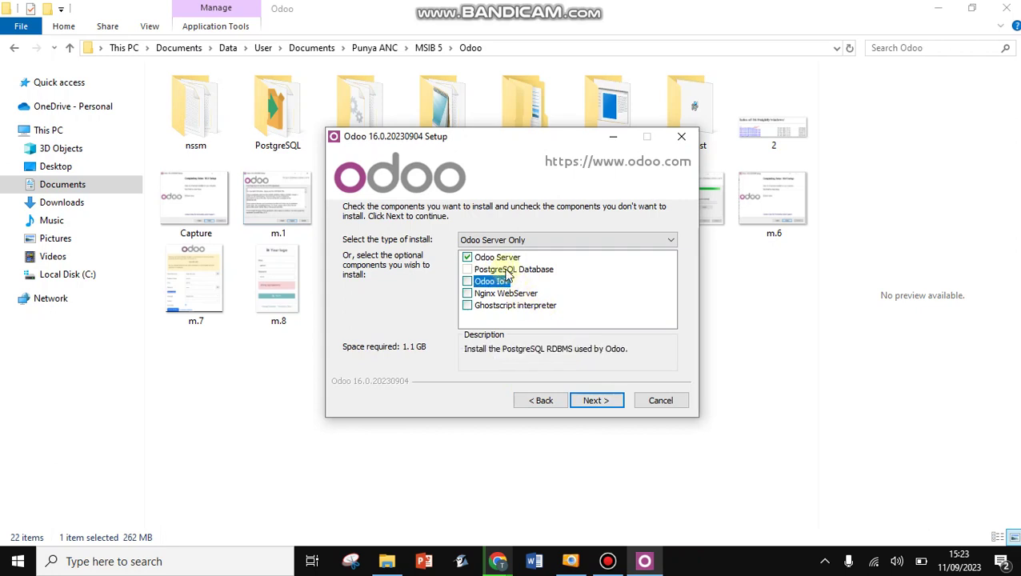
left_click(503, 272)
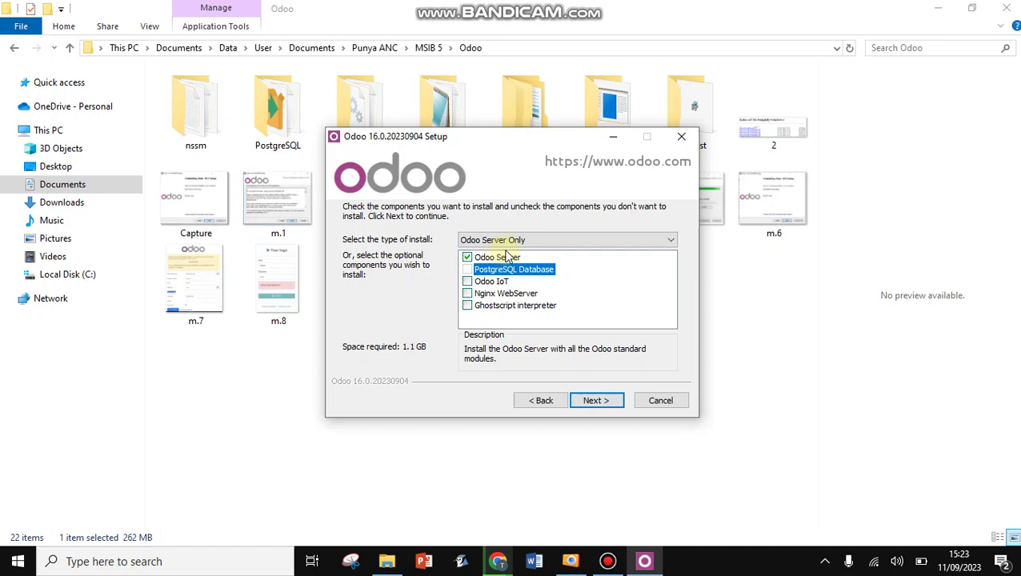
left_click(540, 242)
left_click(541, 242)
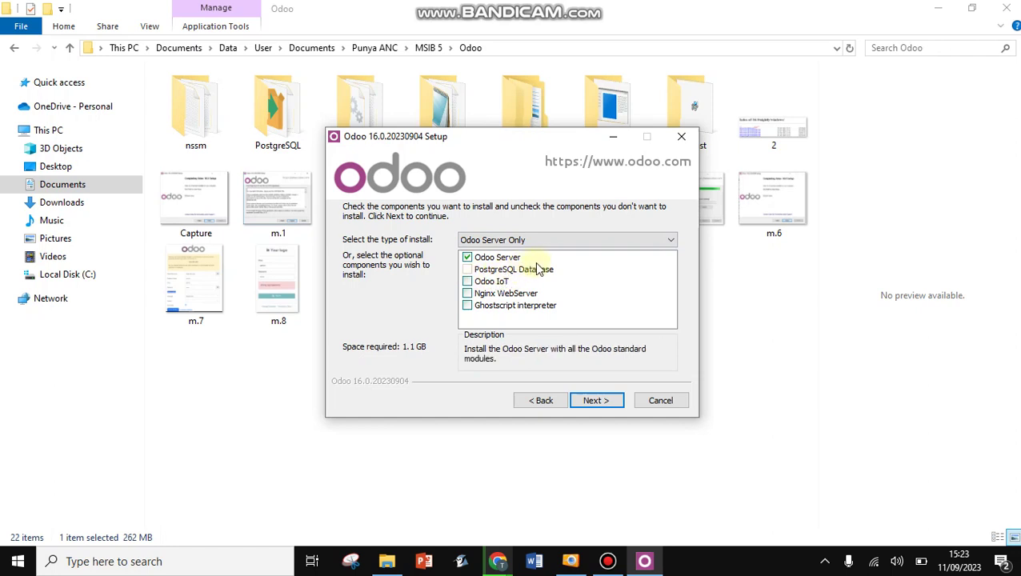
left_click(490, 272)
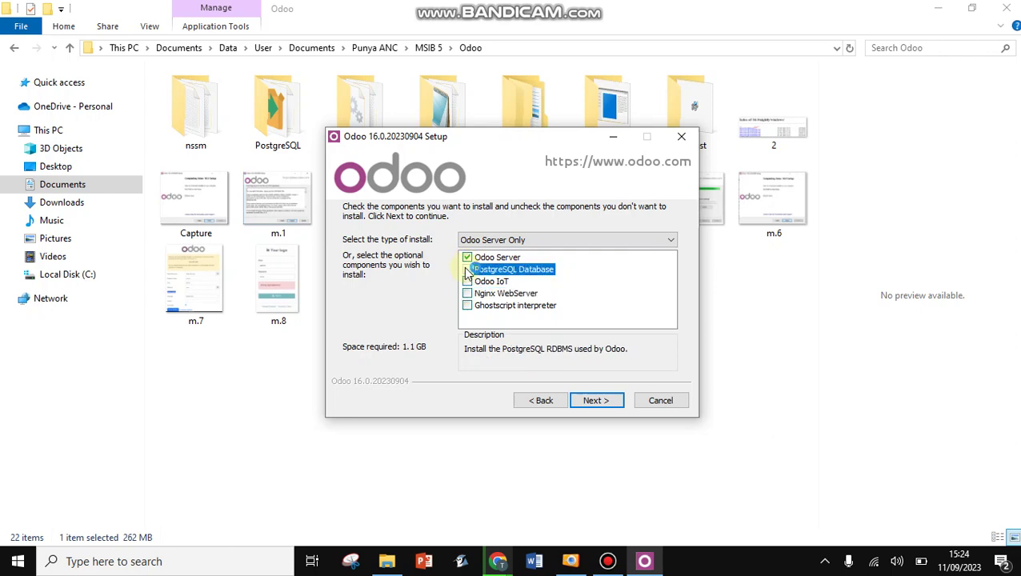
left_click(583, 401)
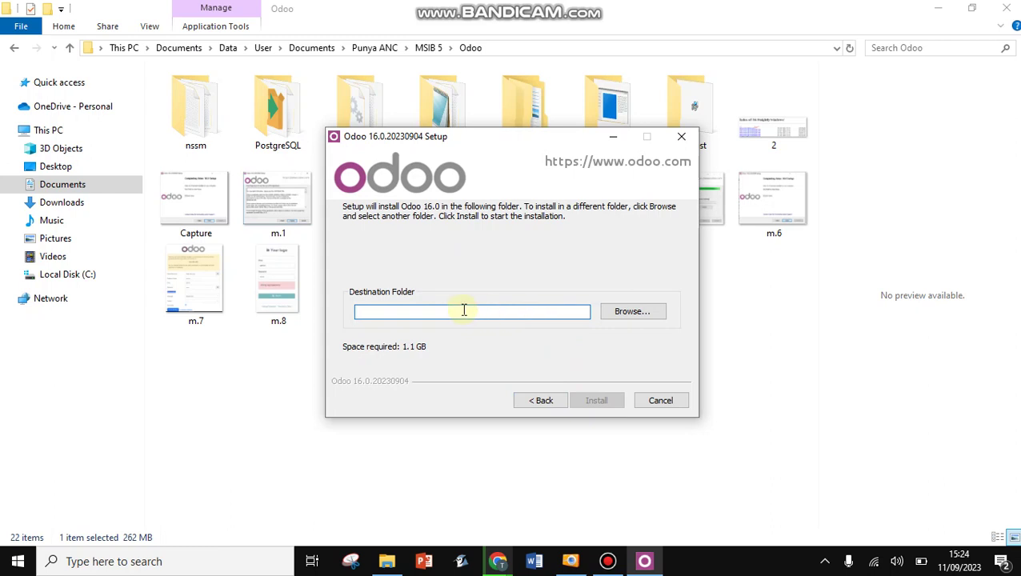
Step: Browse for the destination folder and expand This PC > Documents > Data in the folder tree
left_click(616, 314)
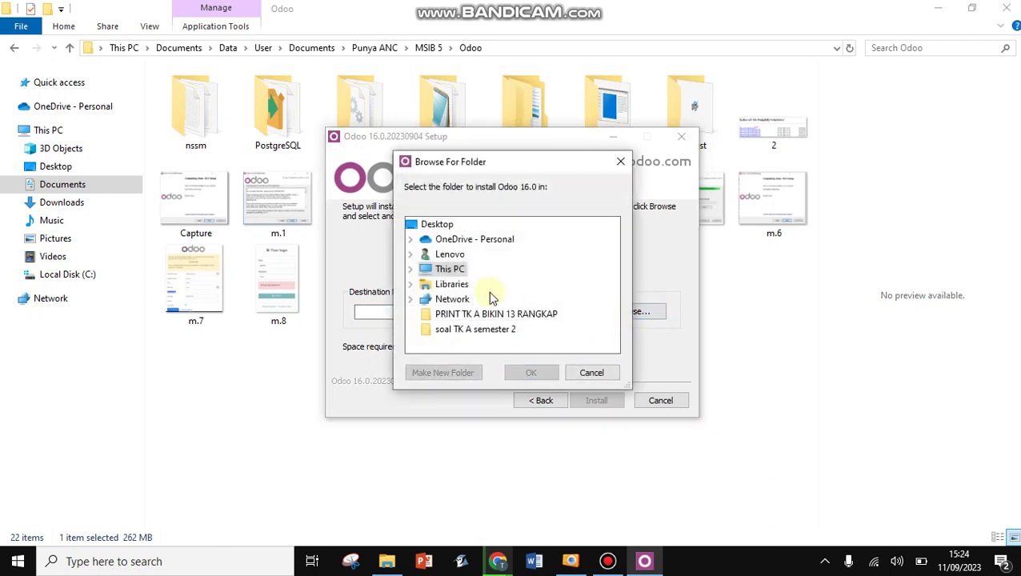
double_click(467, 273)
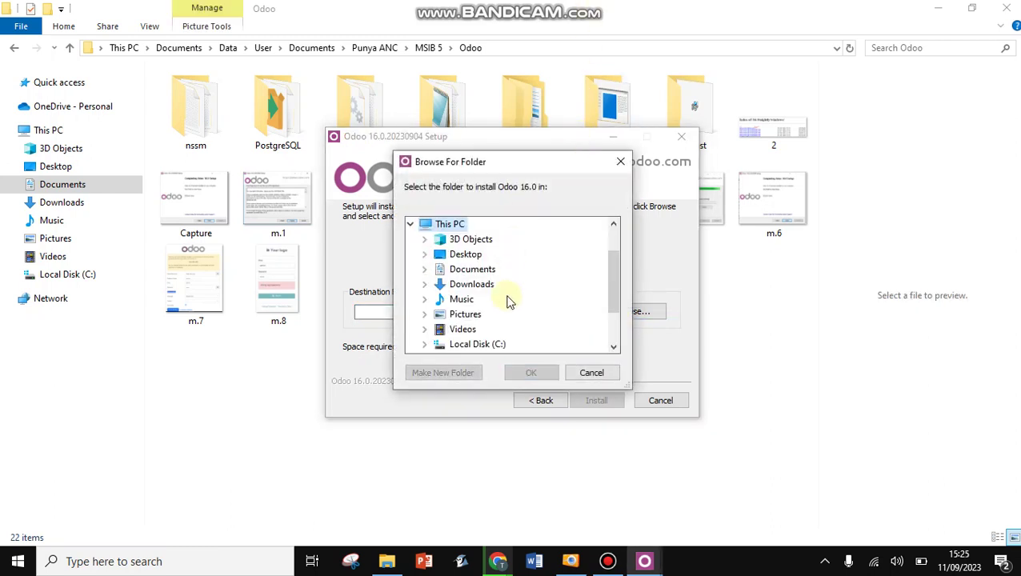
scroll(504, 304, "down", 2)
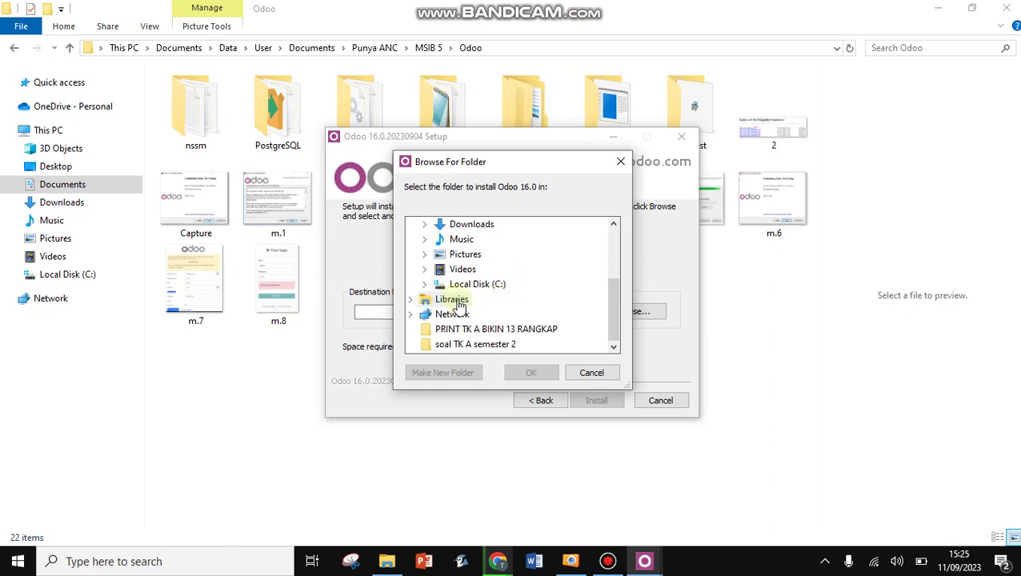
scroll(448, 304, "up", 3)
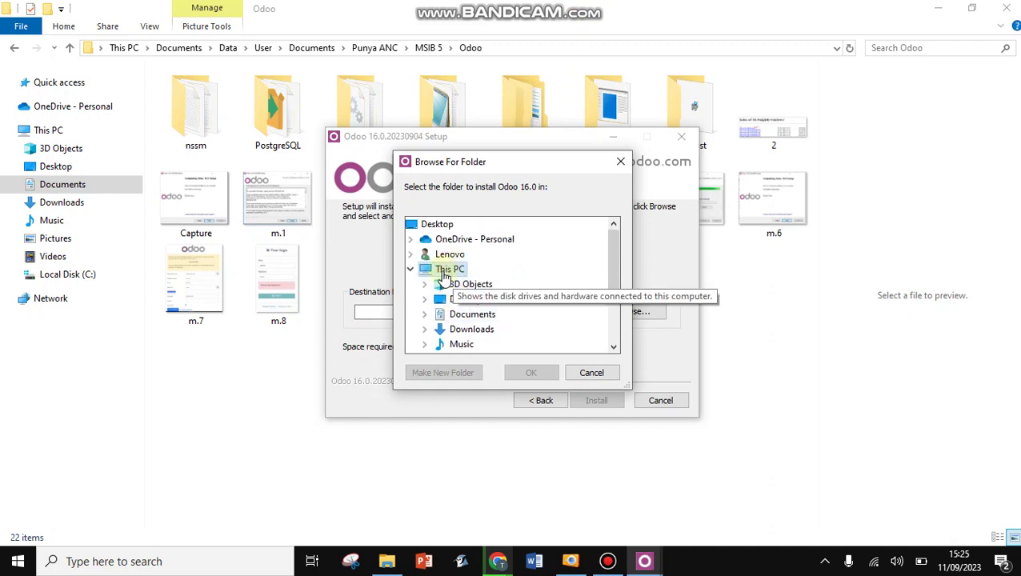
scroll(519, 320, "down", 1)
scroll(481, 298, "up", 1)
double_click(472, 313)
scroll(480, 277, "down", 4)
scroll(480, 280, "up", 6)
scroll(480, 281, "down", 3)
double_click(474, 254)
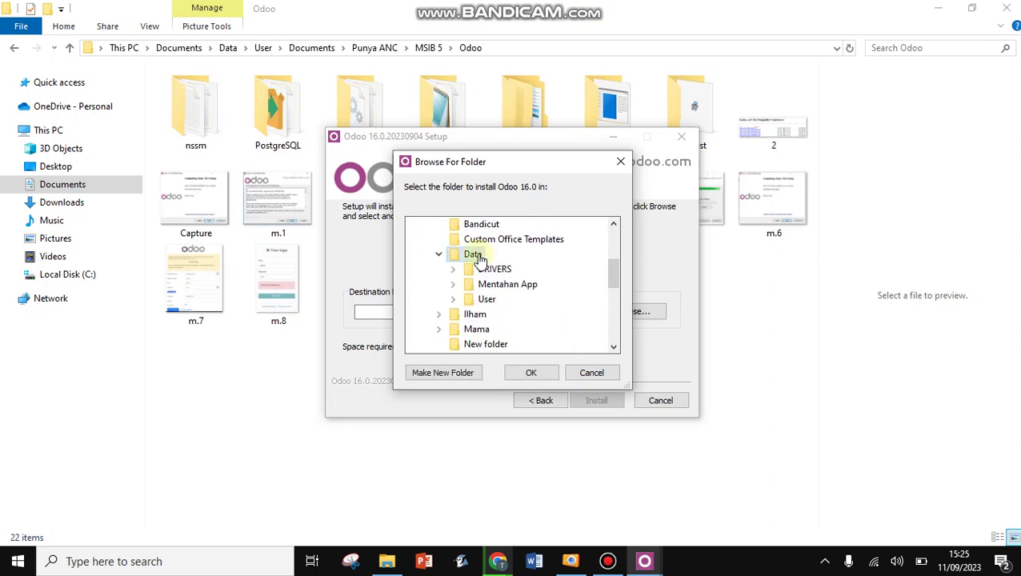
Step: Set the destination to the Odoo folder under User > Documents > Punya ANC > MSIB 5 and confirm it
double_click(487, 299)
double_click(493, 272)
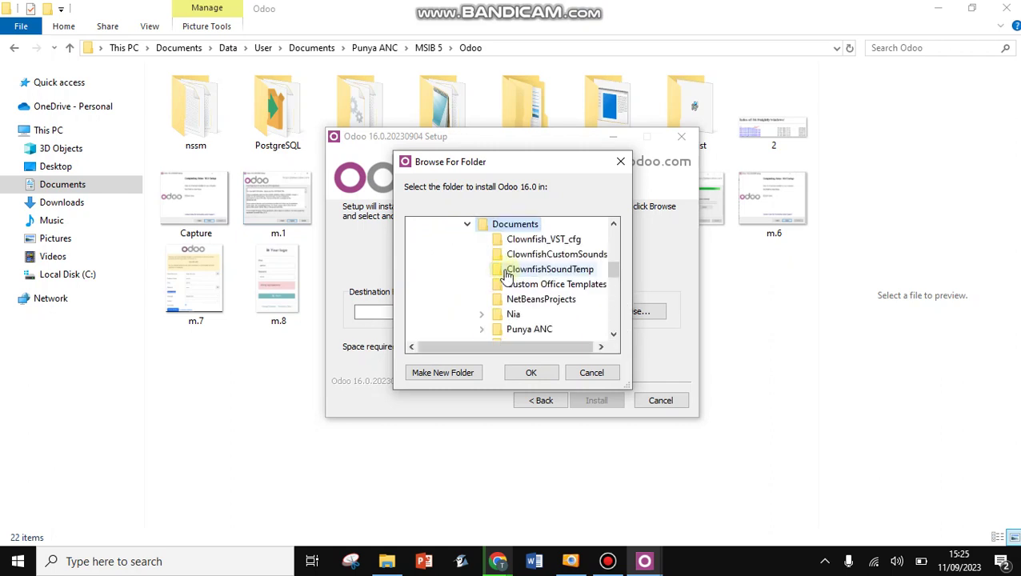
scroll(528, 292, "down", 1)
double_click(536, 288)
scroll(541, 293, "down", 1)
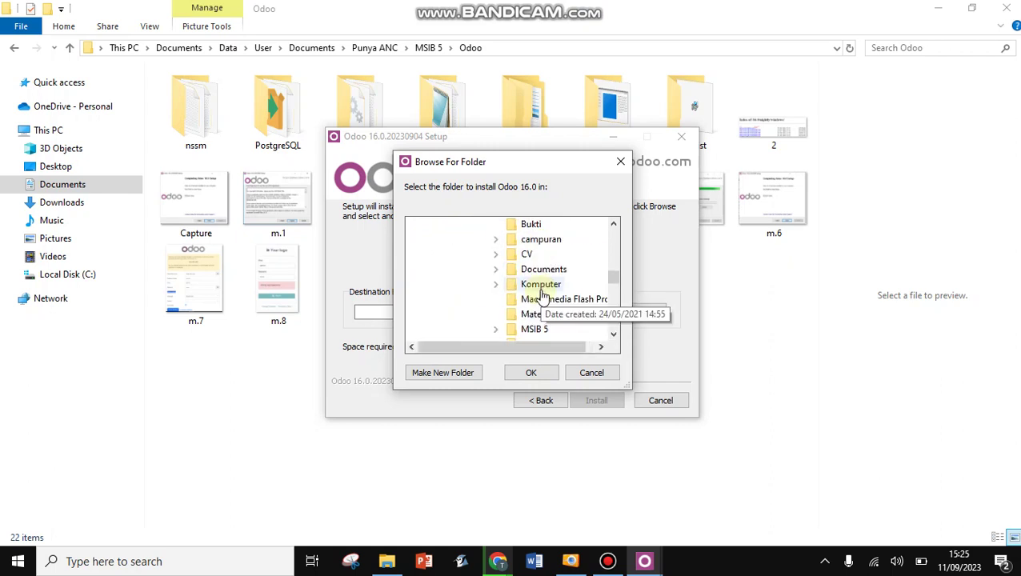
scroll(543, 300, "down", 1)
double_click(536, 286)
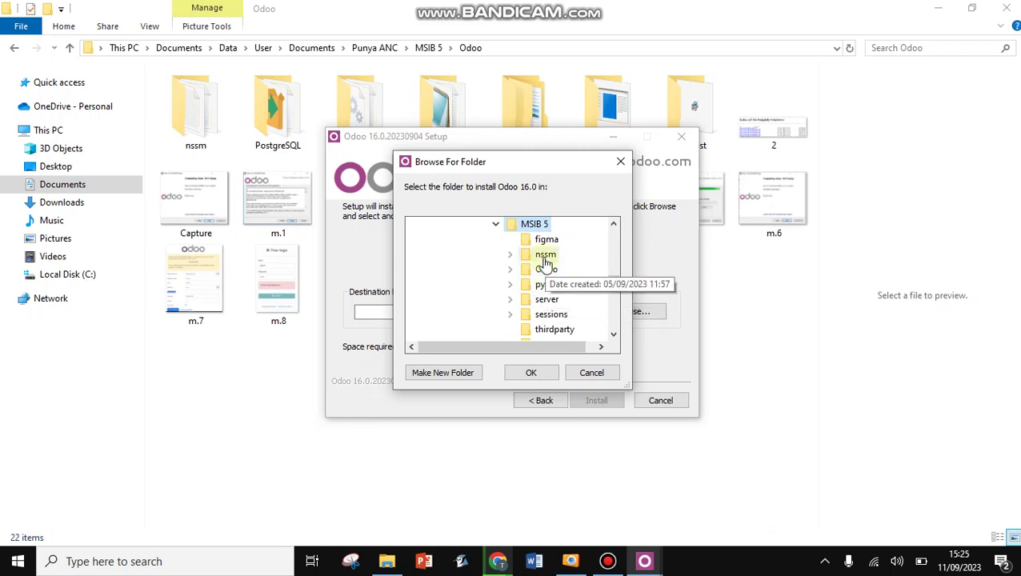
double_click(547, 269)
scroll(555, 292, "down", 1)
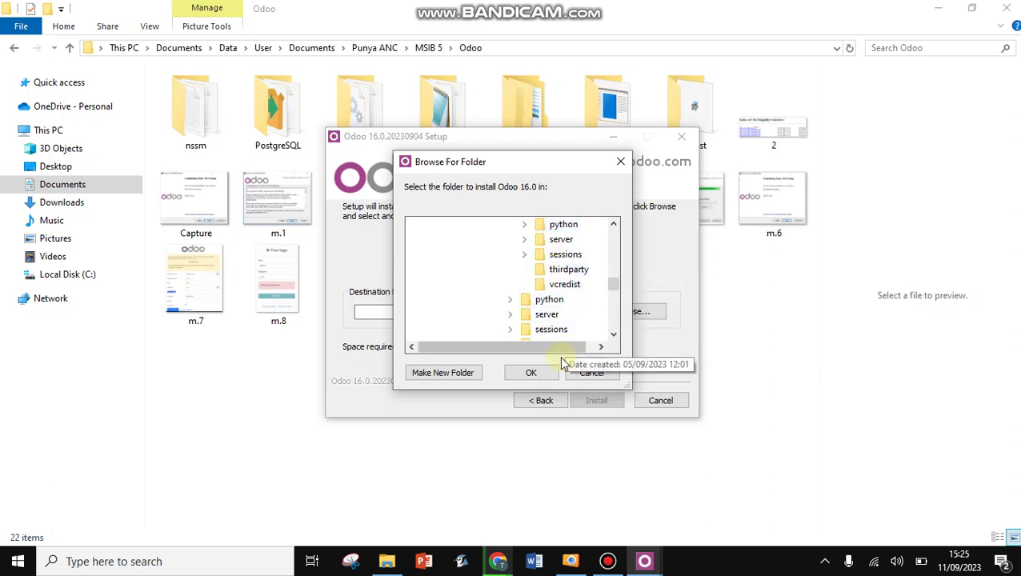
left_click(532, 373)
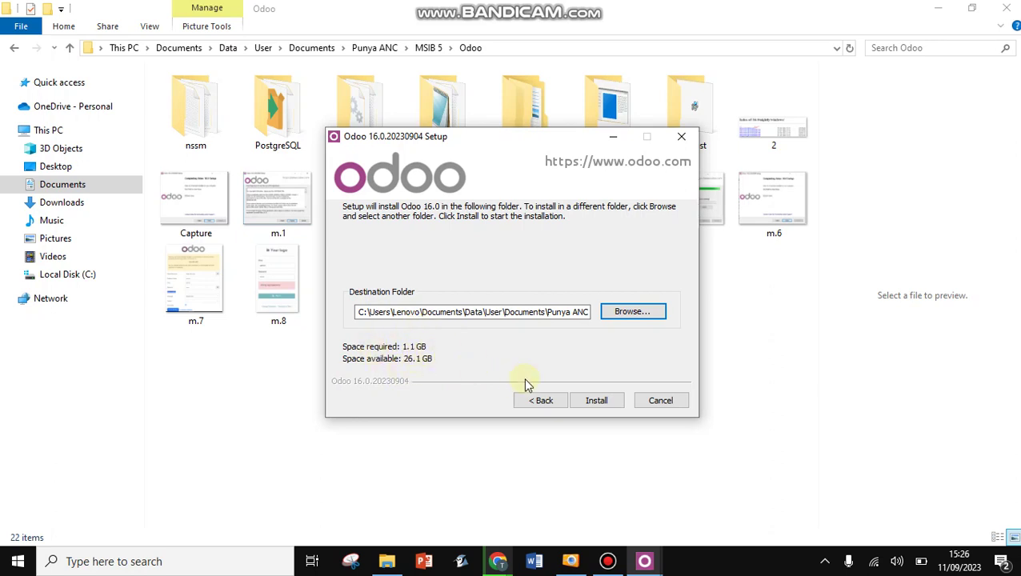
Step: Start the Odoo 16.0 installation, show its extraction details and get the setup window out of the way
left_click(596, 400)
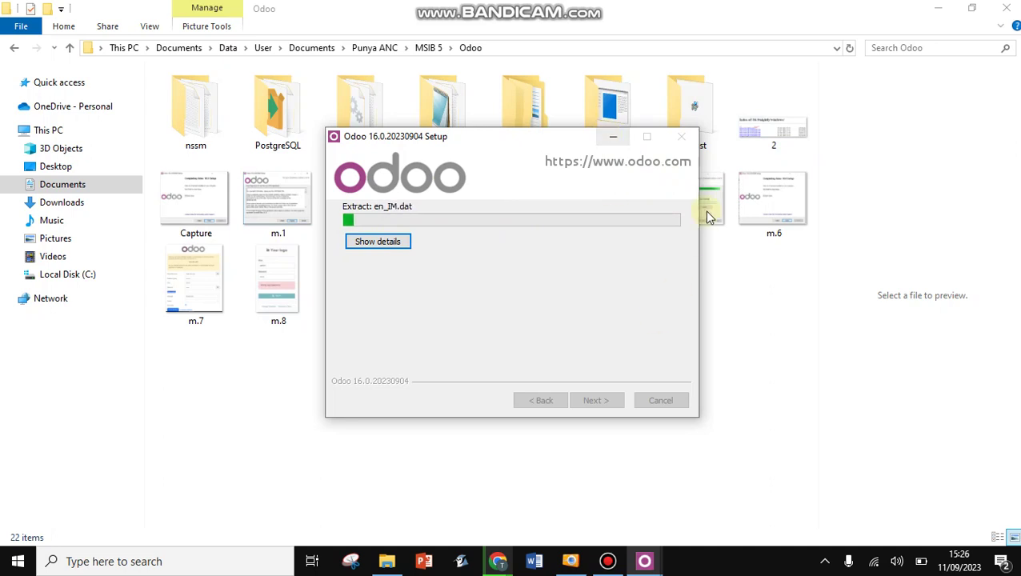
left_click(386, 244)
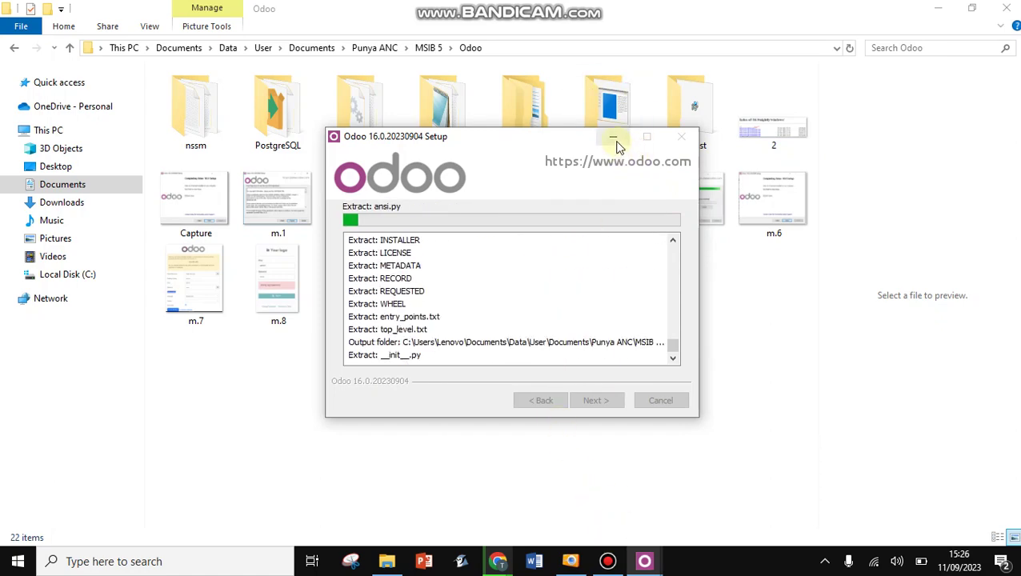
left_click(646, 562)
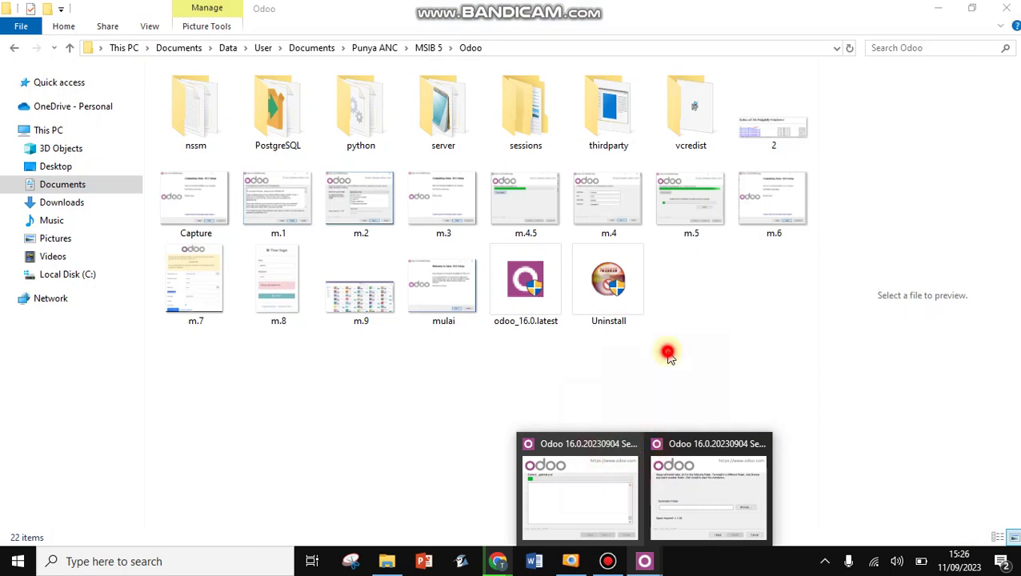
Step: Open the m.4.5 image and go through the saved screenshots of the remaining setup pages up to the database creation form in m.7
left_click(508, 205)
double_click(524, 179)
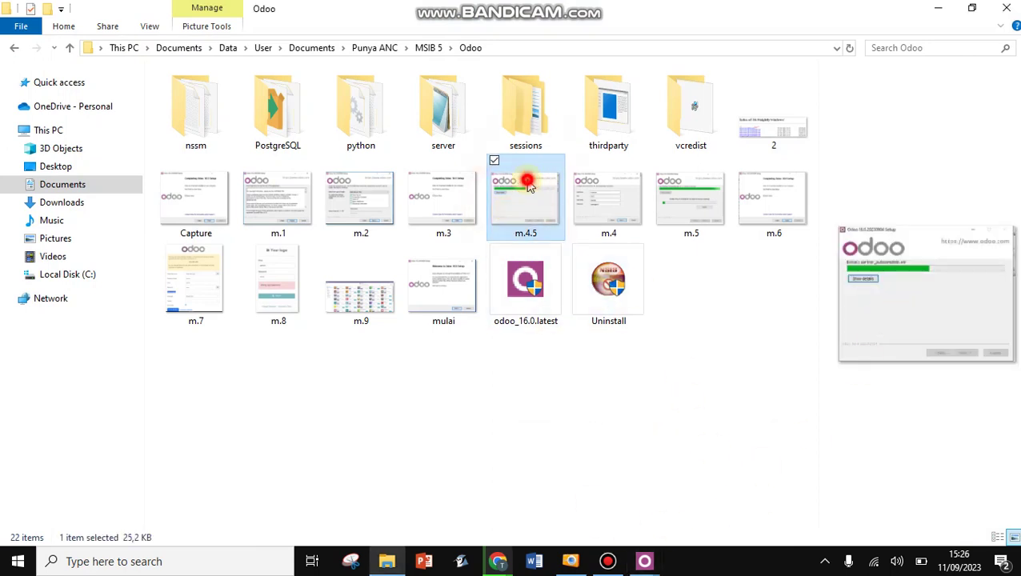
scroll(535, 213, "down", 1)
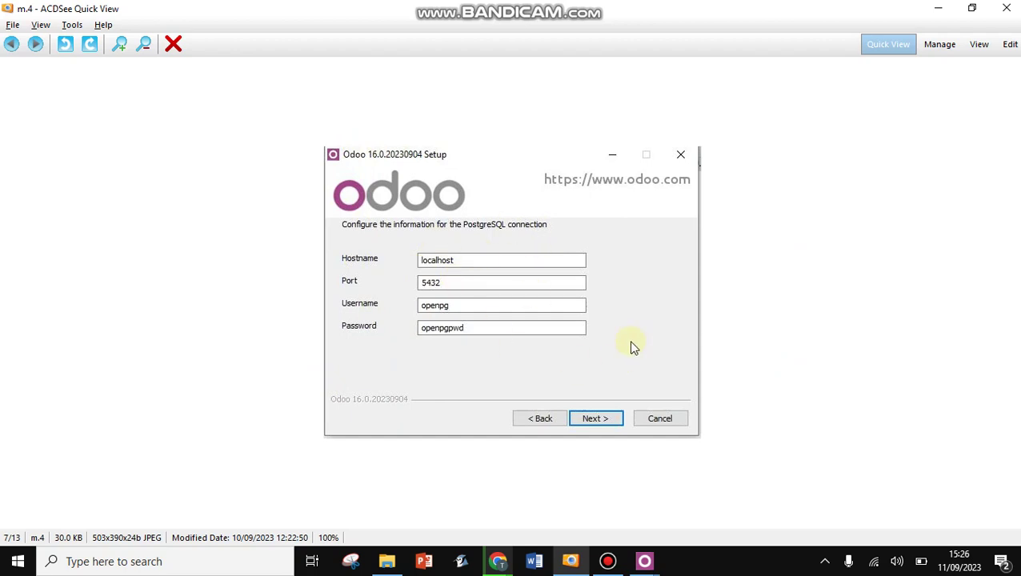
left_click(602, 419)
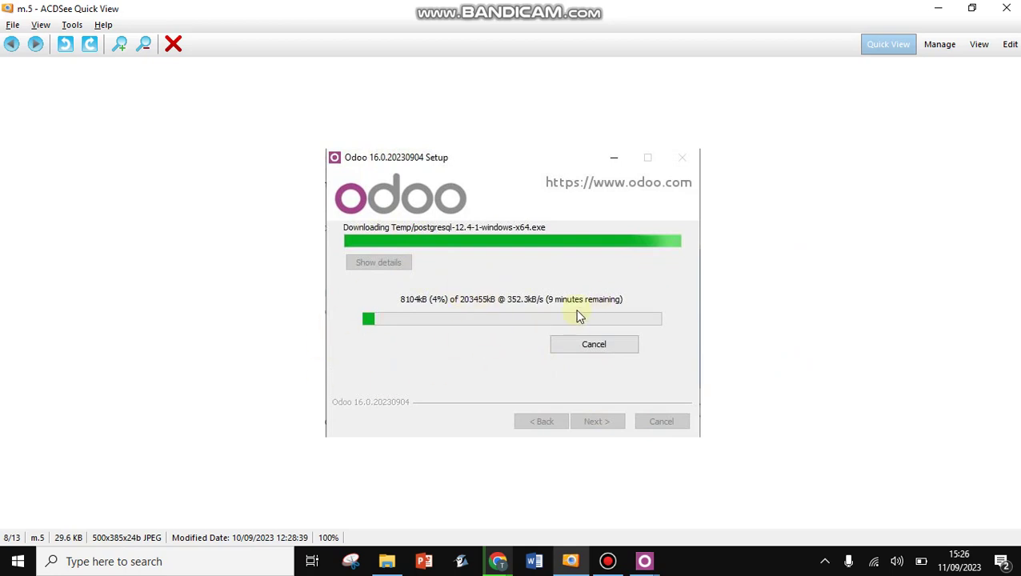
scroll(504, 317, "down", 1)
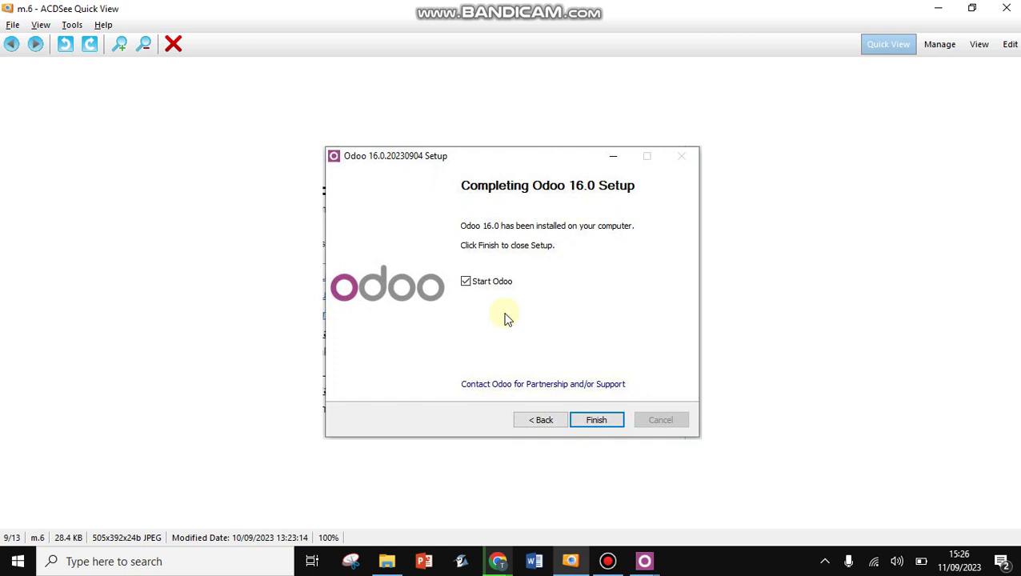
scroll(605, 426, "down", 1)
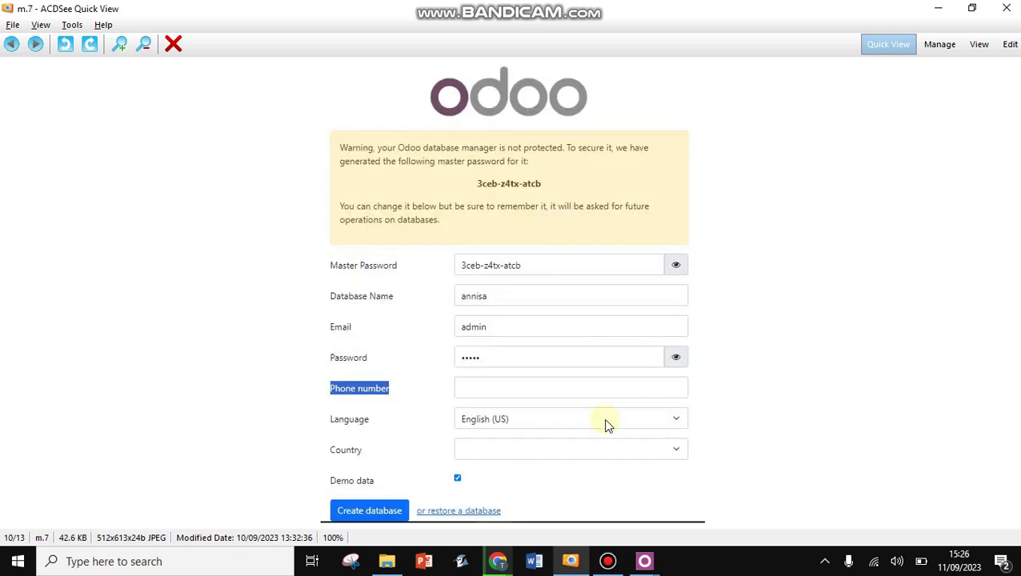
scroll(606, 426, "up", 1)
left_click(605, 432)
left_click(606, 433)
scroll(606, 432, "down", 1)
Step: Switch to Chrome and check the local Odoo login page at localhost:8069
key("alt+Tab")
key("alt+Tab")
key("alt+Tab")
key("alt+Tab")
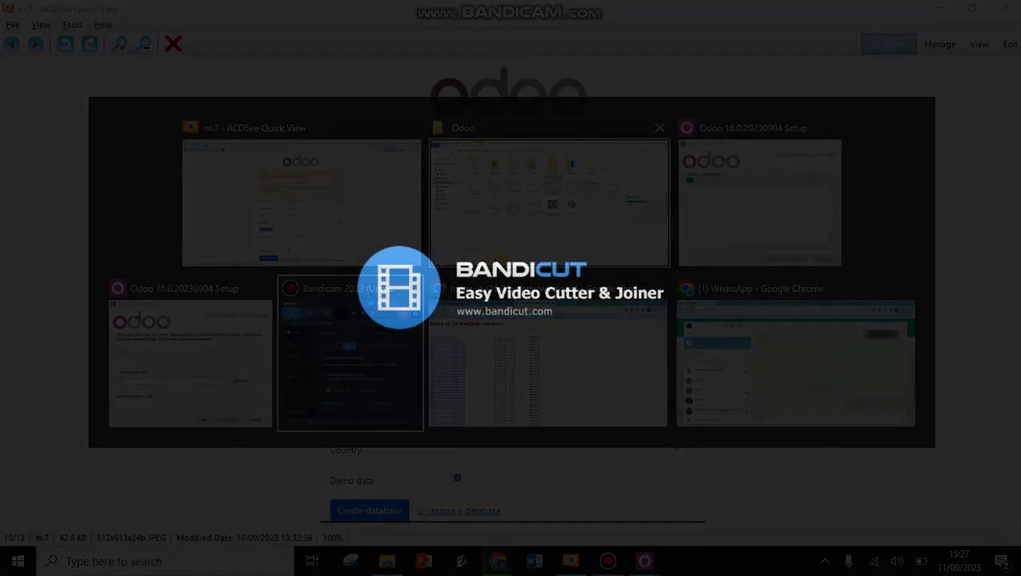
left_click(432, 137)
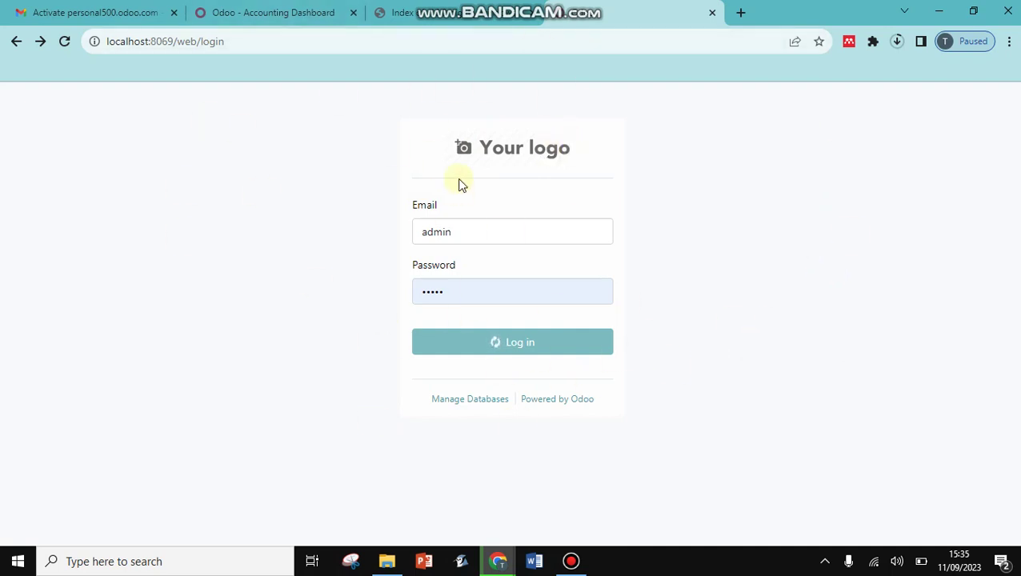
Step: Switch to File Explorer, open the Odoo folder in MSIB 5 and view the saved images from m.6 to m.7
key("alt+Tab")
key("alt+Tab")
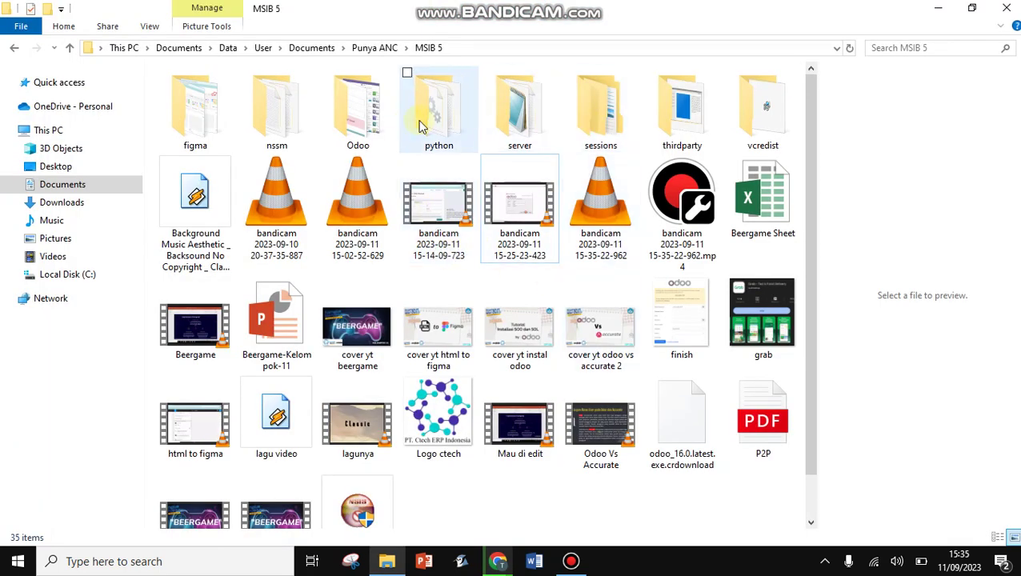
left_click(370, 118)
double_click(371, 119)
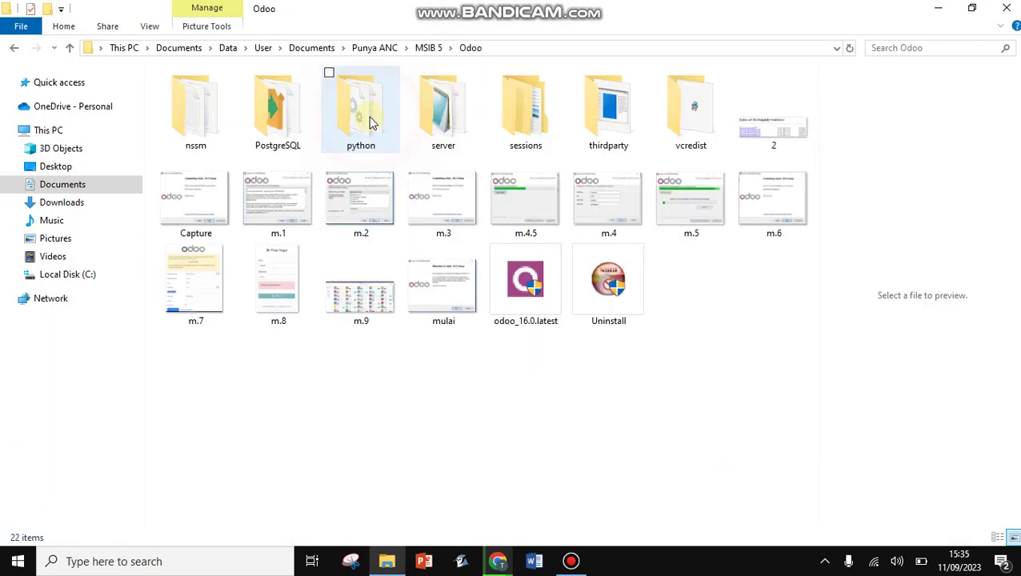
double_click(761, 202)
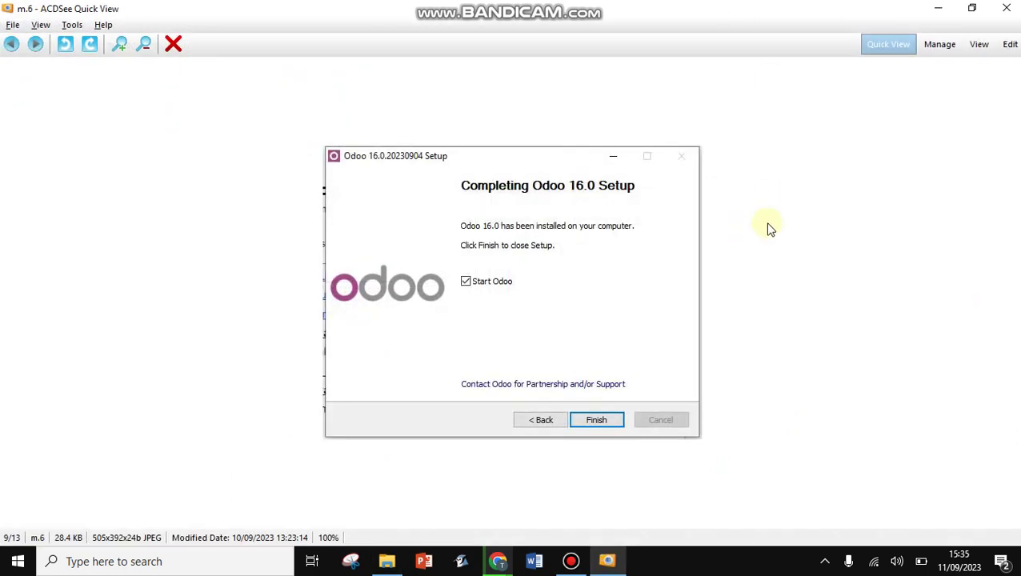
scroll(768, 228, "down", 1)
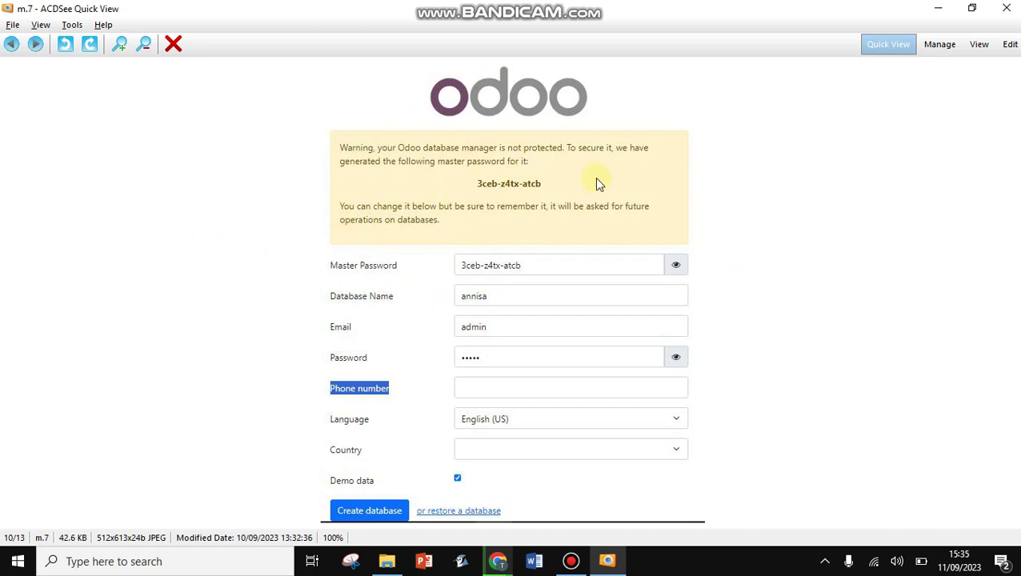
Step: Examine the fields of the database creation form in m.7 and the login page in the m.8 image
key("Right")
key("Left")
left_click(456, 295)
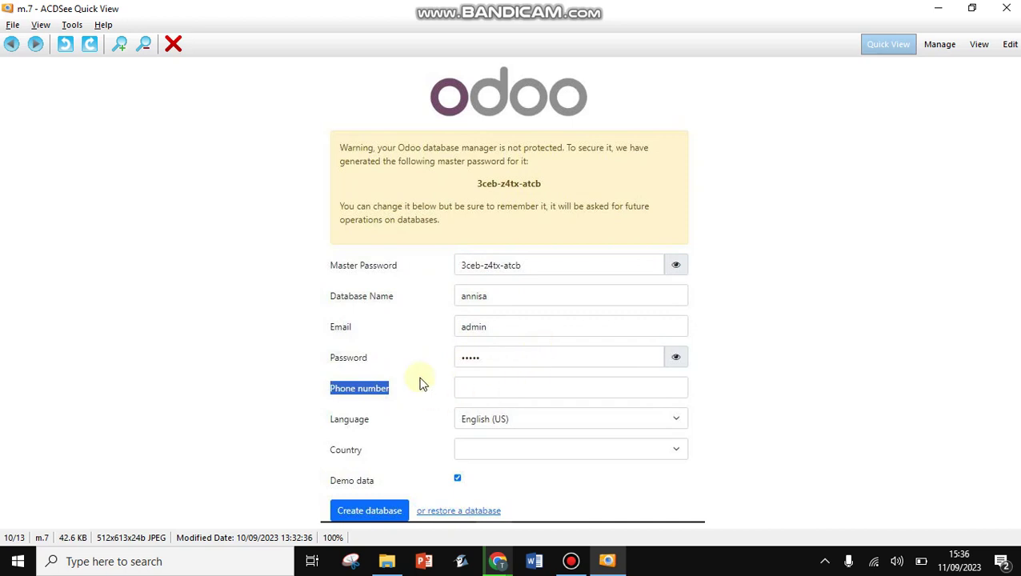
left_click(541, 413)
left_click(326, 460)
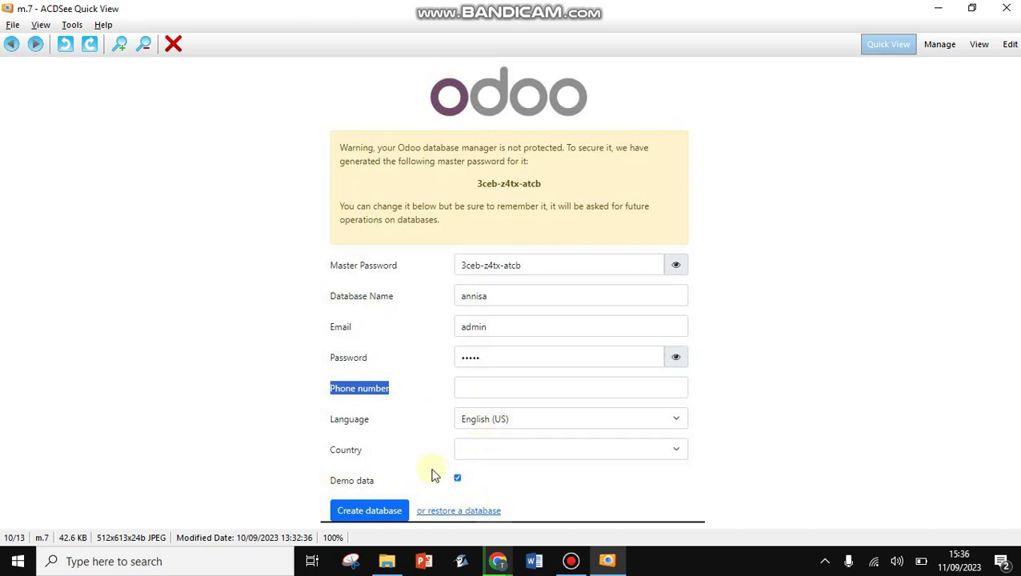
left_click(368, 511)
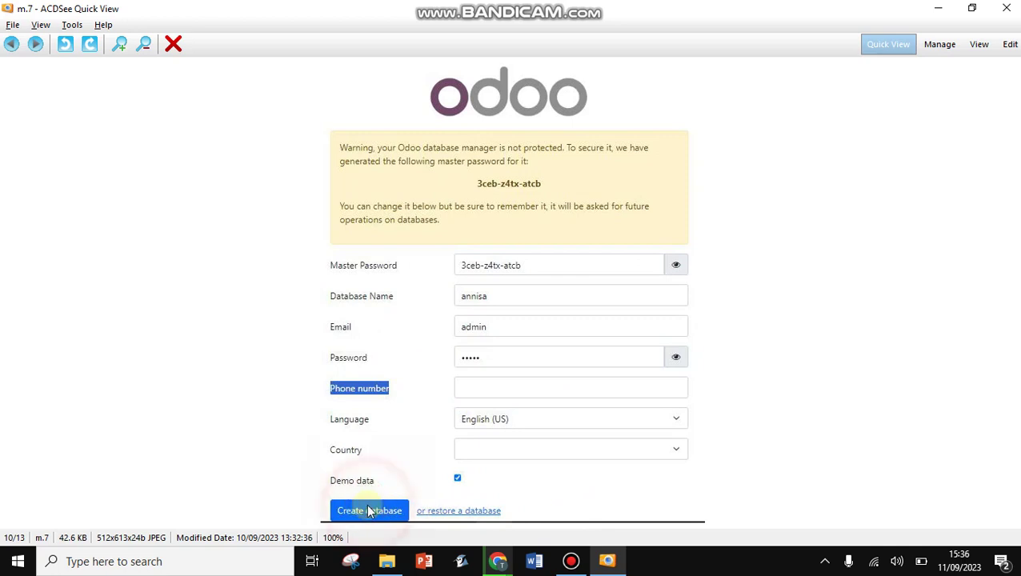
scroll(413, 478, "down", 1)
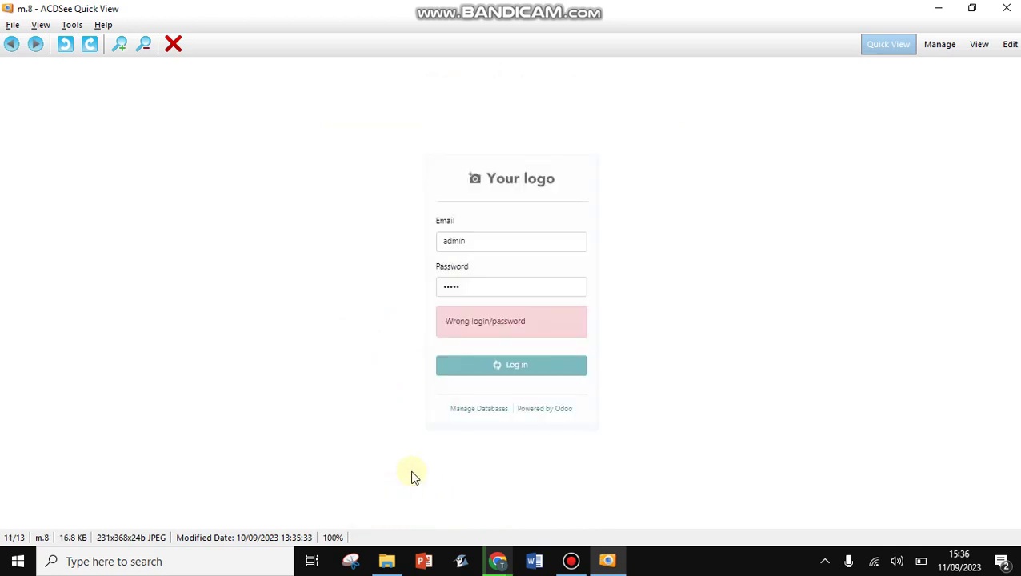
scroll(428, 289, "down", 1)
scroll(428, 289, "up", 1)
Step: Switch to Chrome, view the database manager of the local Odoo server and return to its login page
key("alt+Tab")
key("alt+Tab")
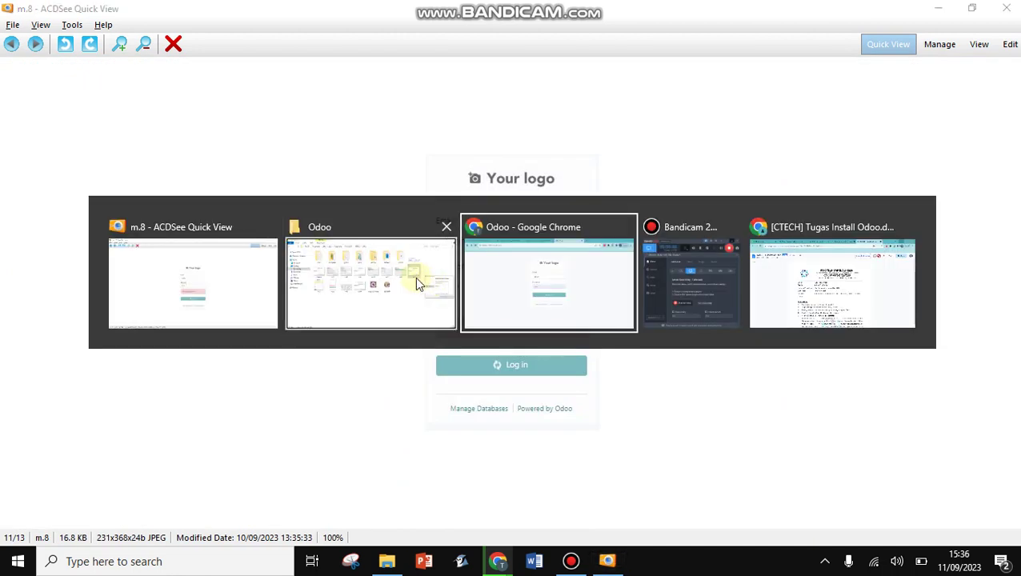
left_click(484, 344)
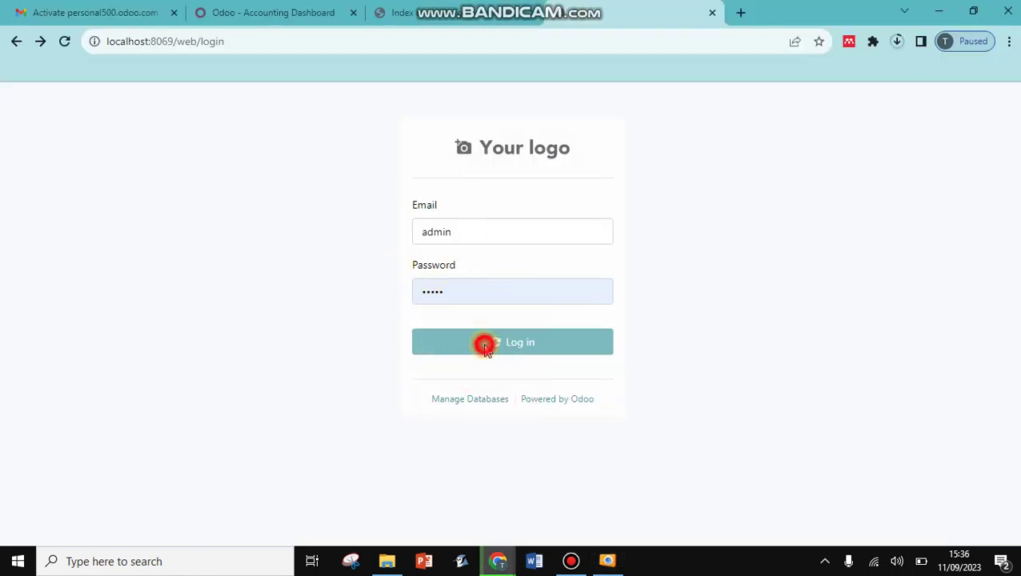
left_click(479, 398)
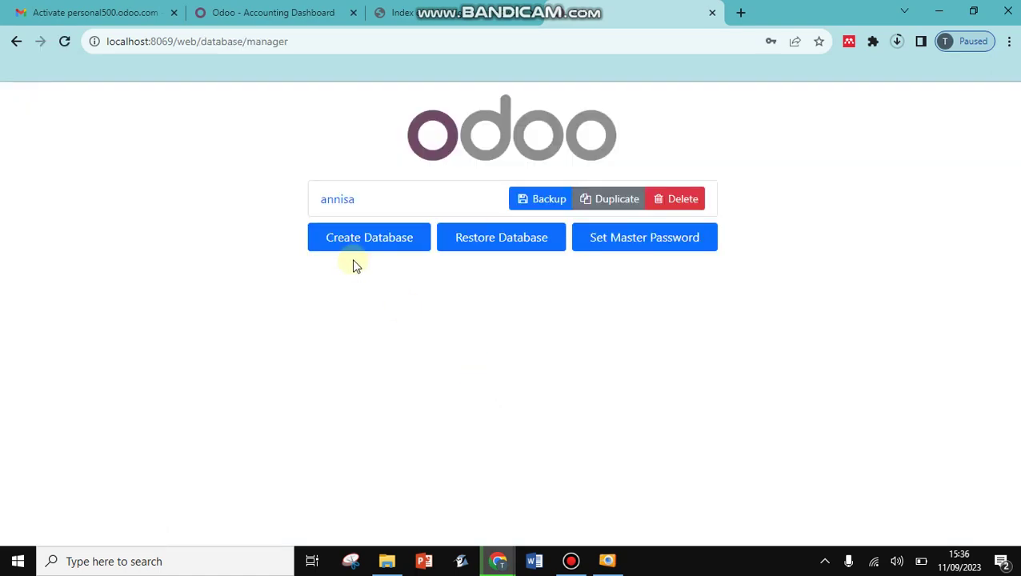
left_click(16, 41)
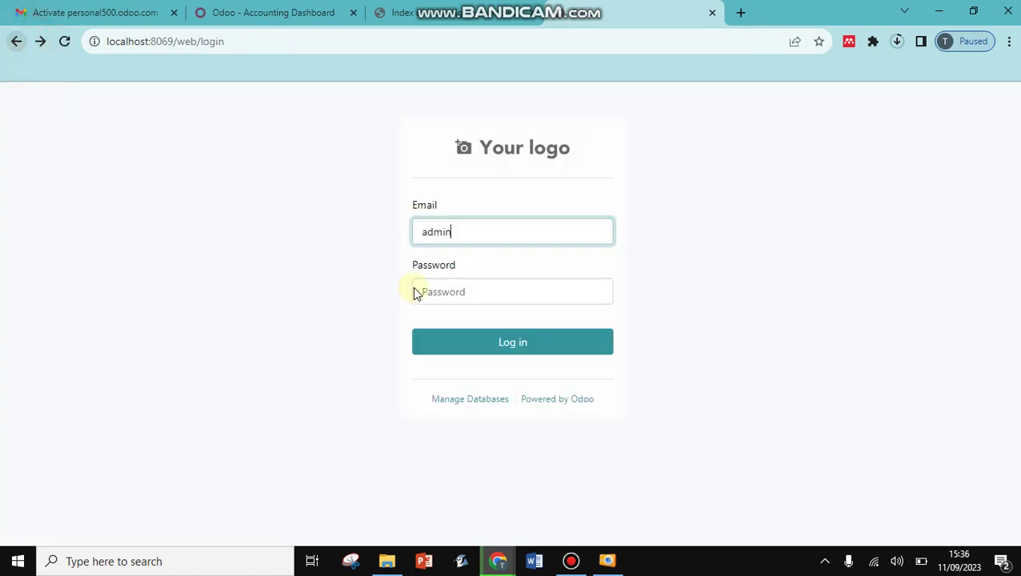
Step: Log in to the local Odoo as admin and compare its Apps page with the Odoo Online Accounting dashboard
left_click(464, 341)
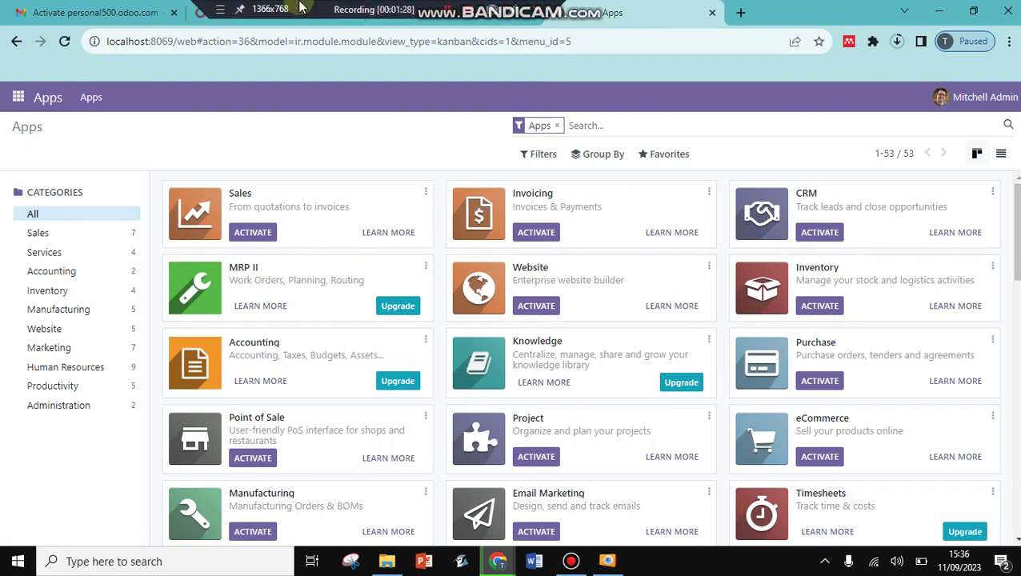
left_click(207, 15)
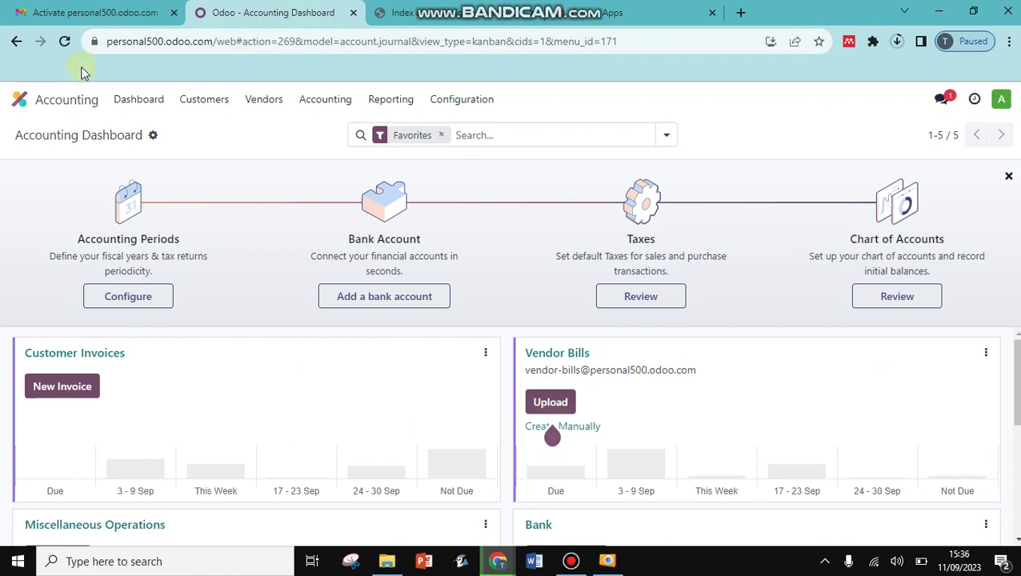
key("ctrl+Tab")
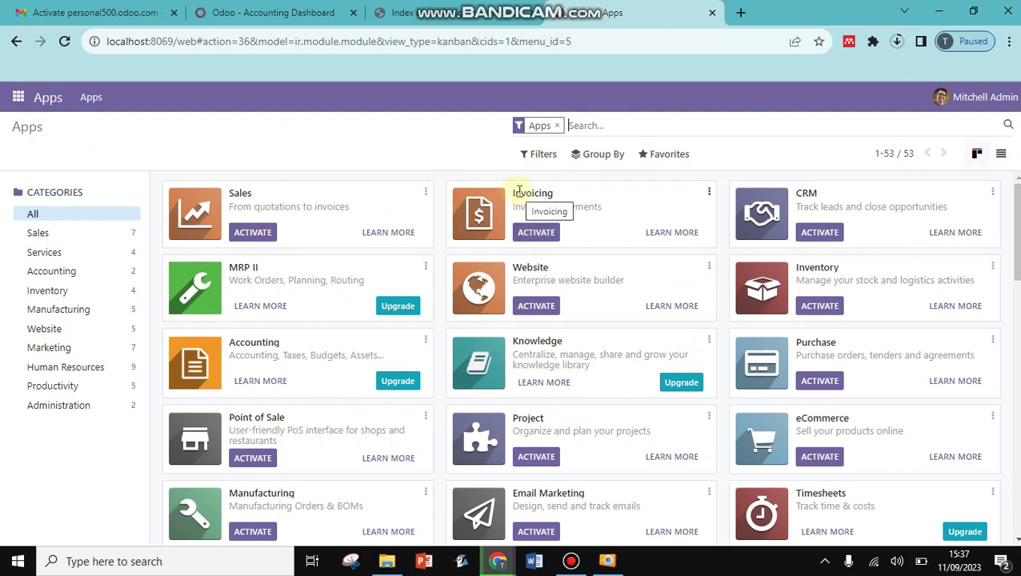
Step: Log out of the local Odoo server and log back in with the admin account
left_click(957, 100)
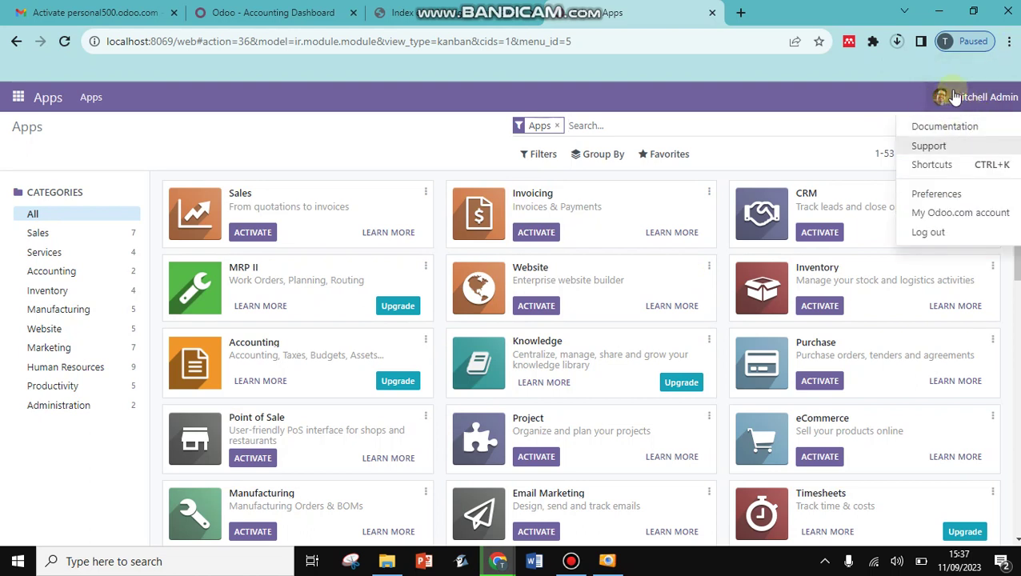
left_click(960, 232)
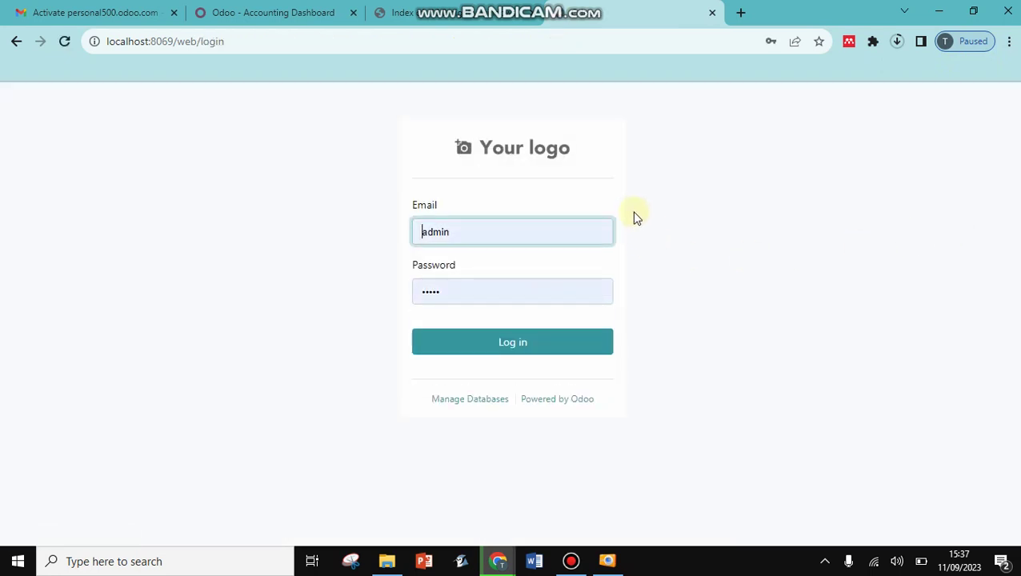
left_click(551, 230)
left_click(547, 203)
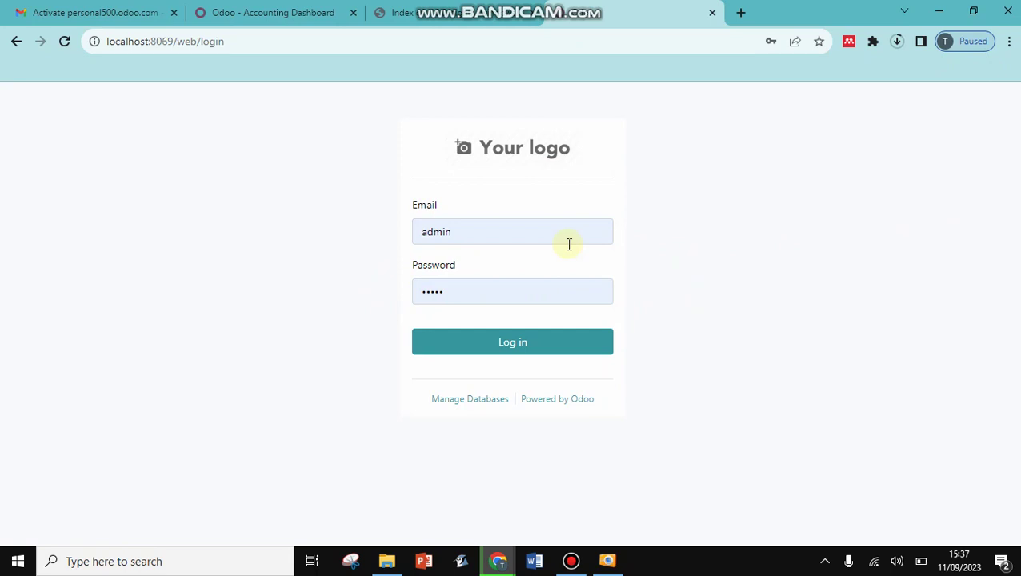
left_click(544, 338)
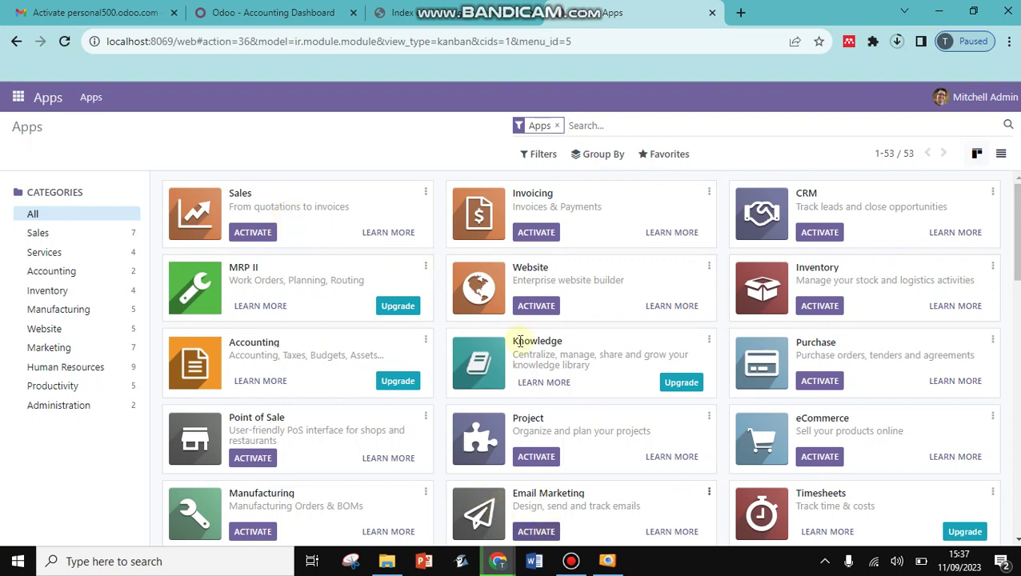
mouse_move(497, 6)
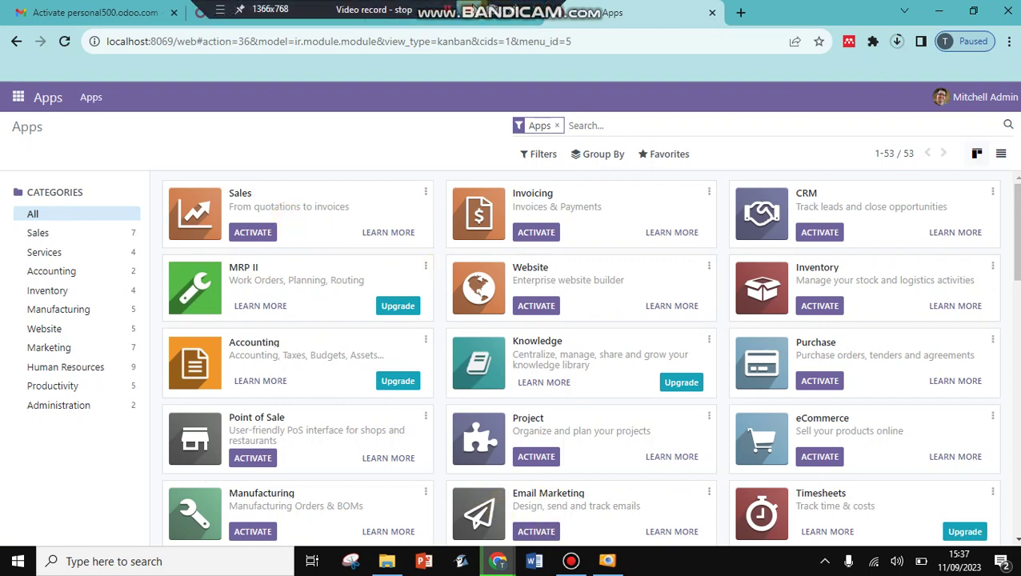